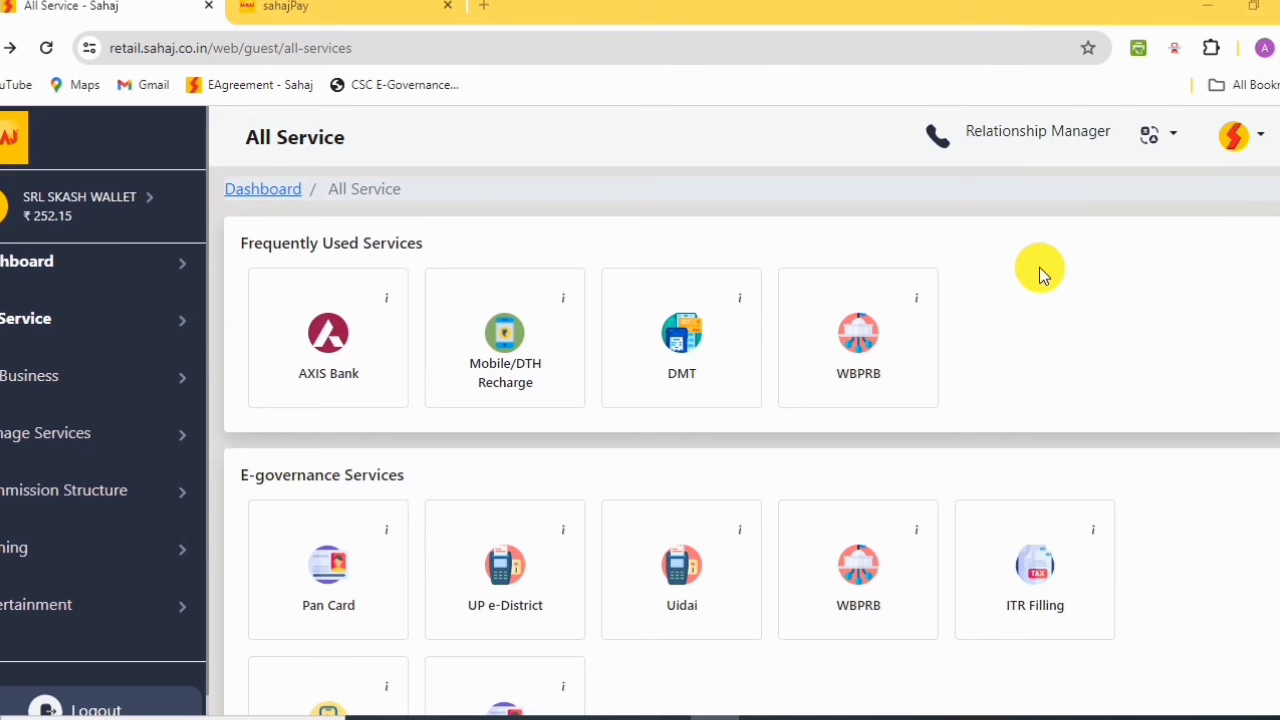
Open Courier Service from the E-Commerce group of the service list.
scroll(954, 435, down, 12)
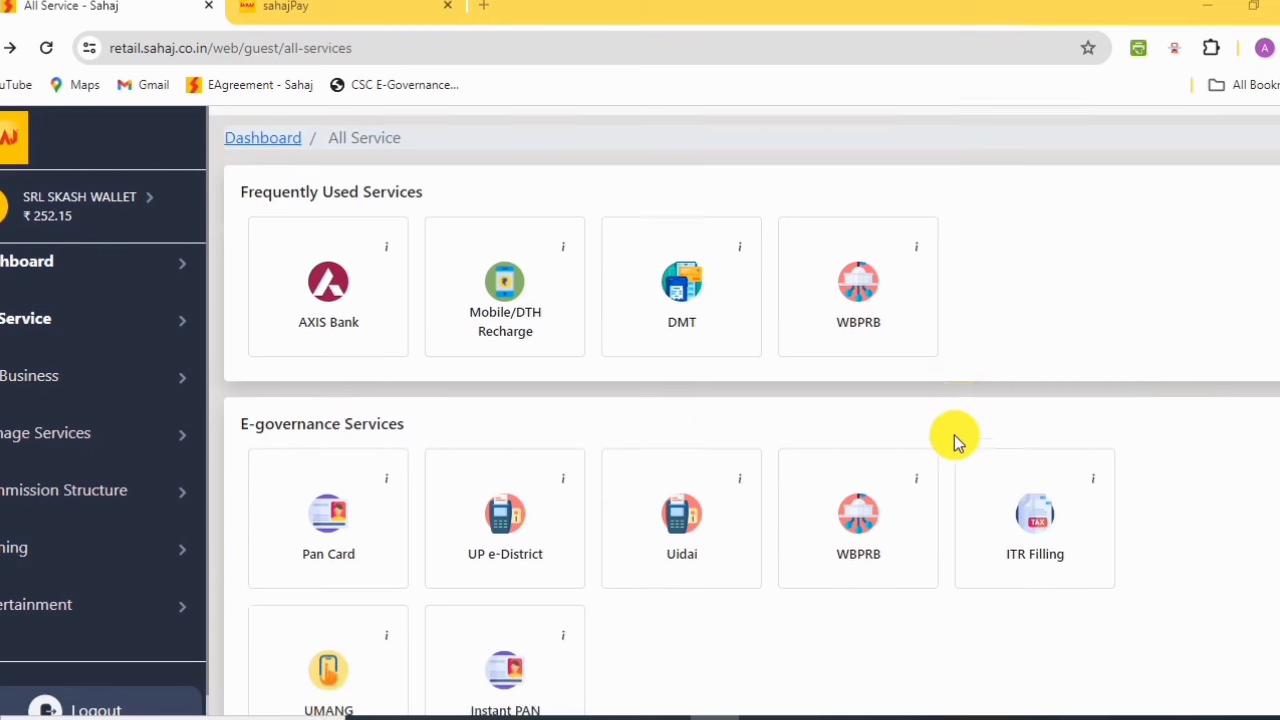
scroll(955, 440, down, 10)
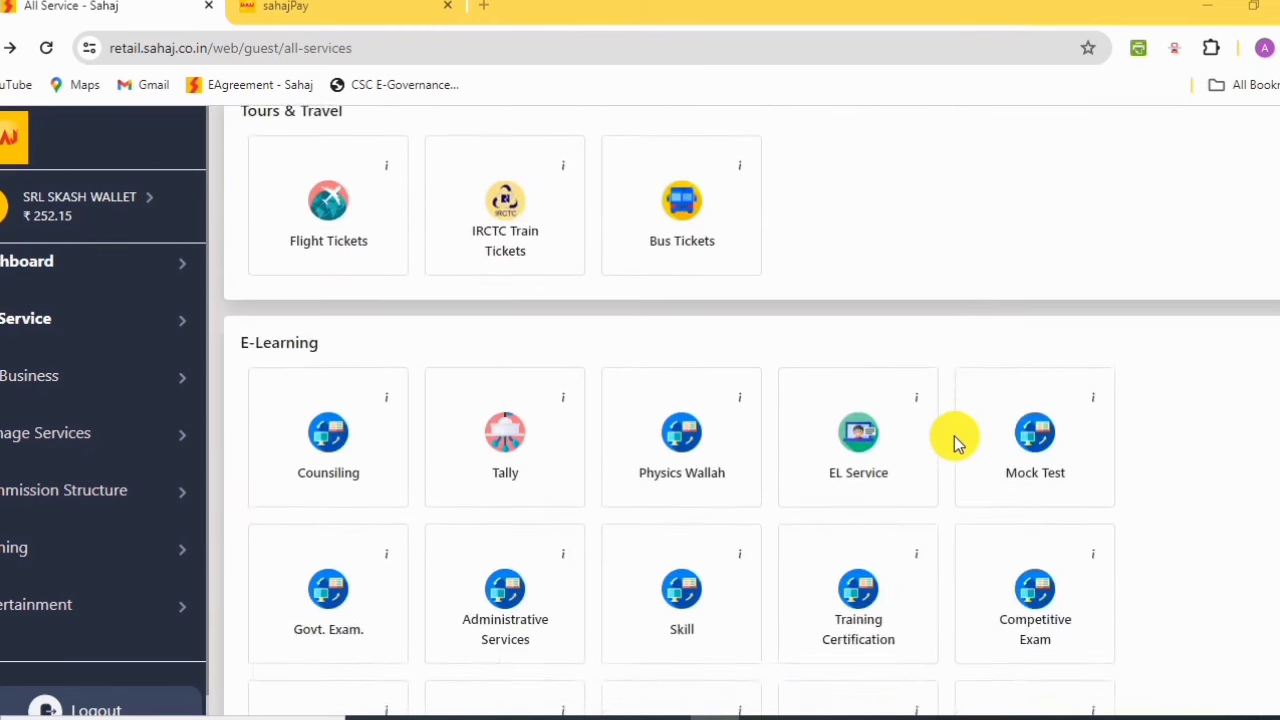
scroll(953, 438, down, 2)
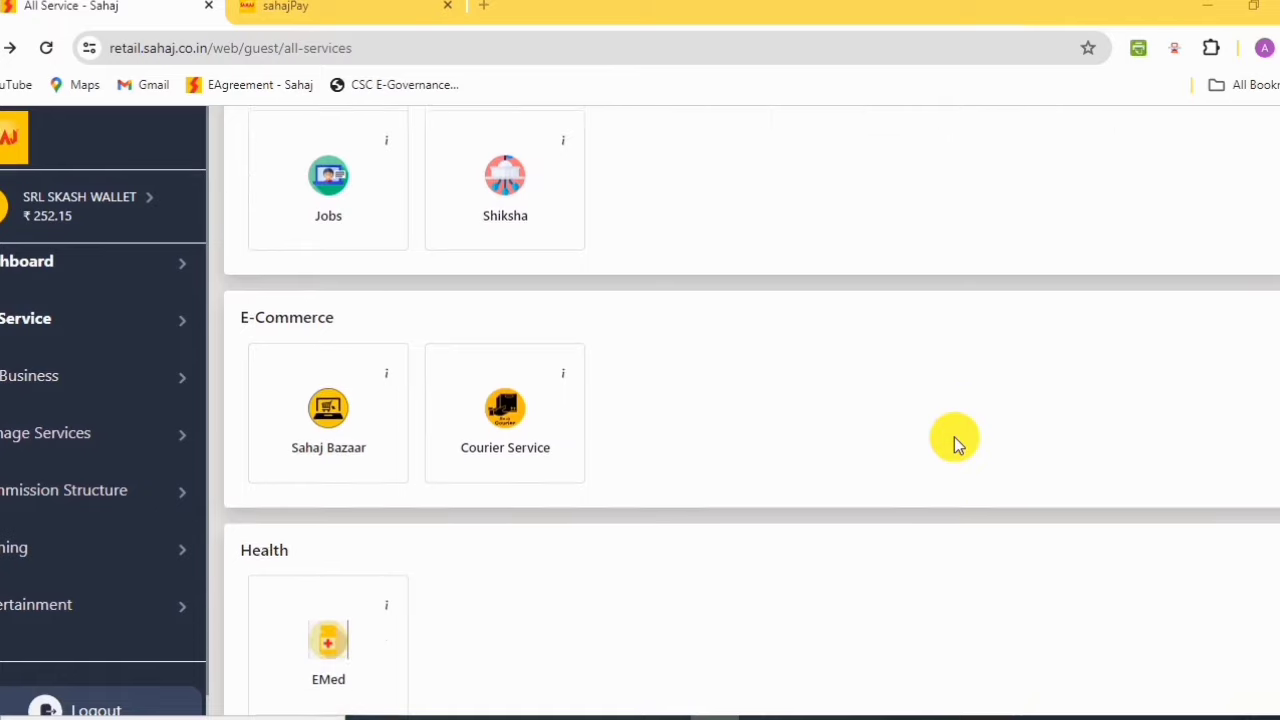
scroll(914, 451, up, 1)
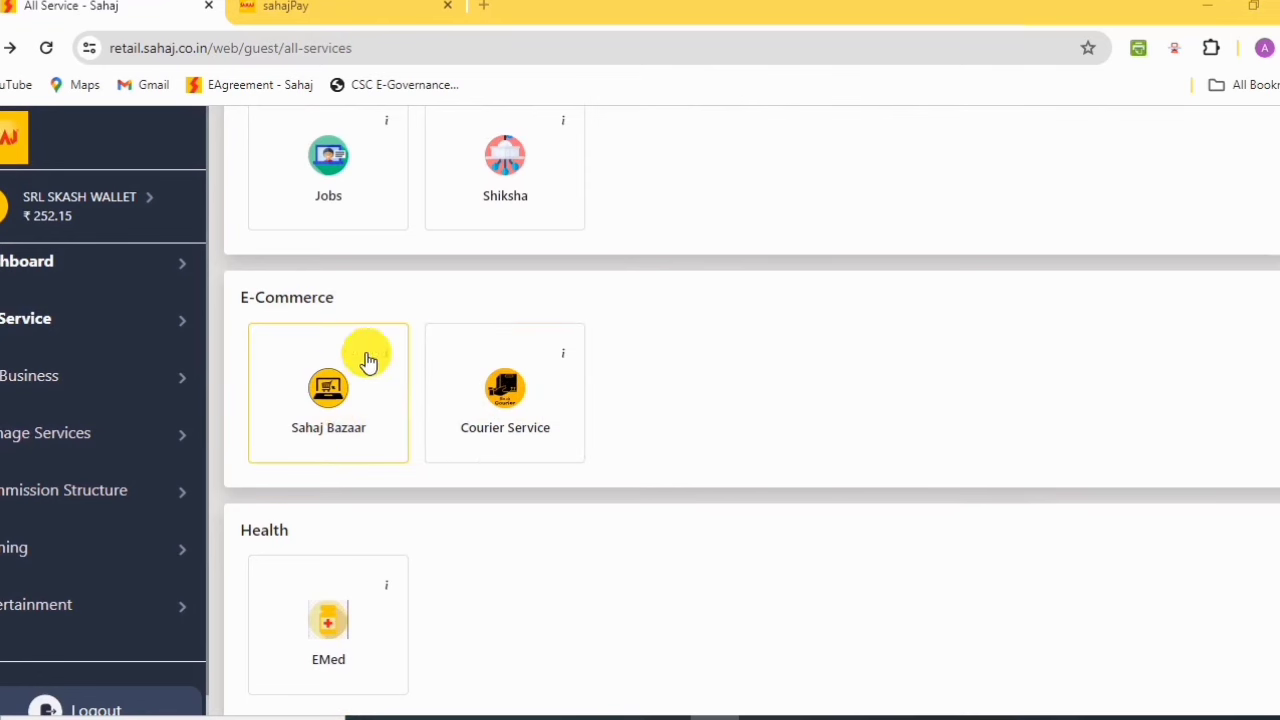
click(518, 396)
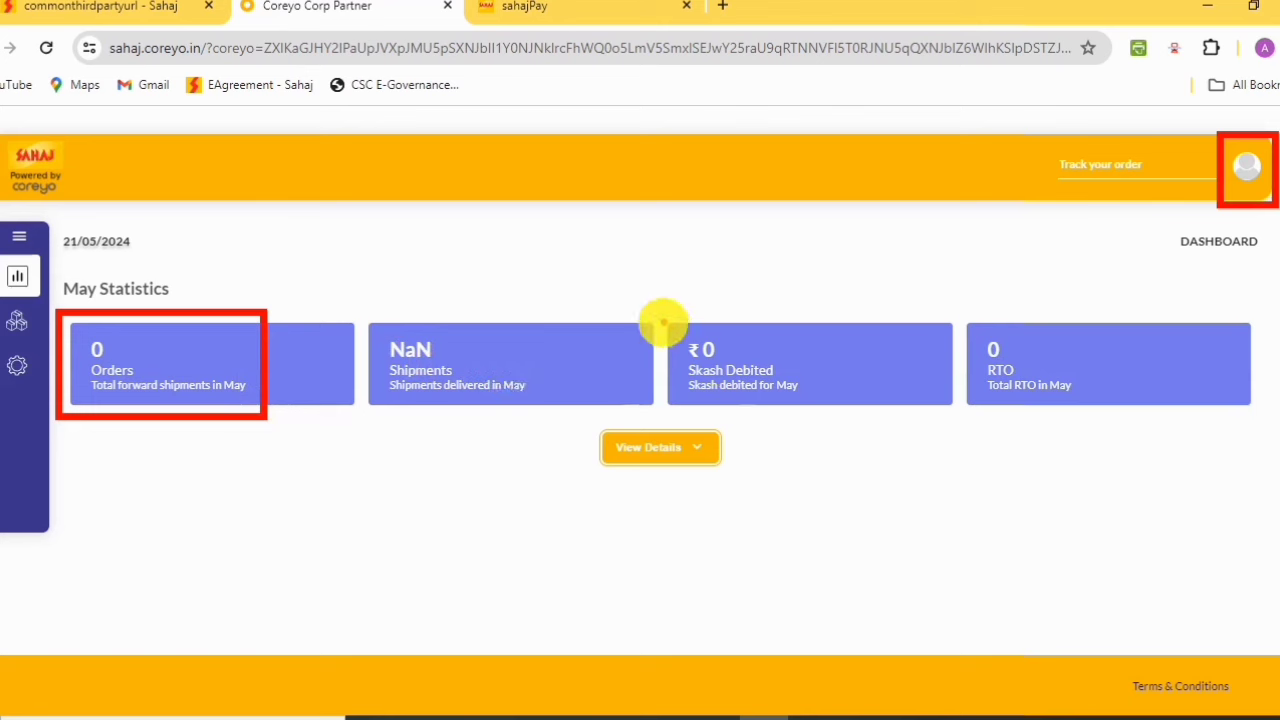
mouse_move(649, 303)
mouse_down()
mouse_move(835, 405)
mouse_move(1172, 418)
mouse_up()
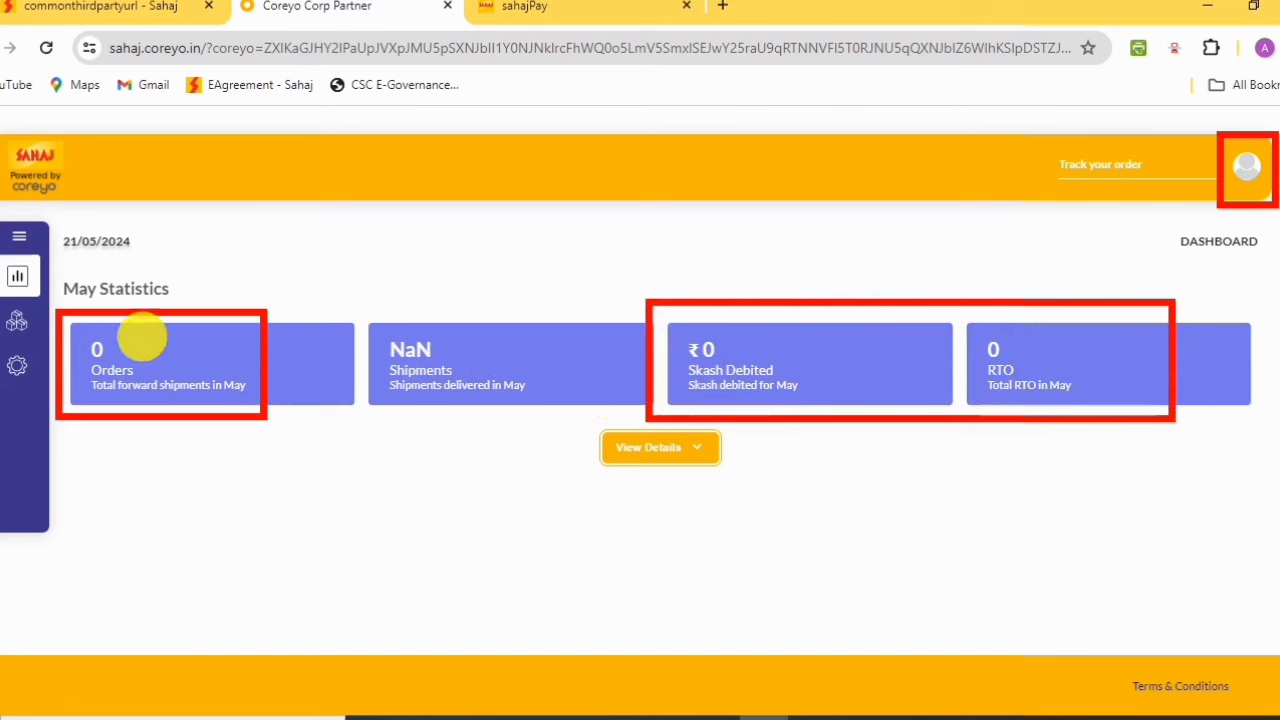
mouse_move(50, 228)
mouse_down()
mouse_move(90, 280)
mouse_move(700, 450)
mouse_move(1253, 474)
mouse_up()
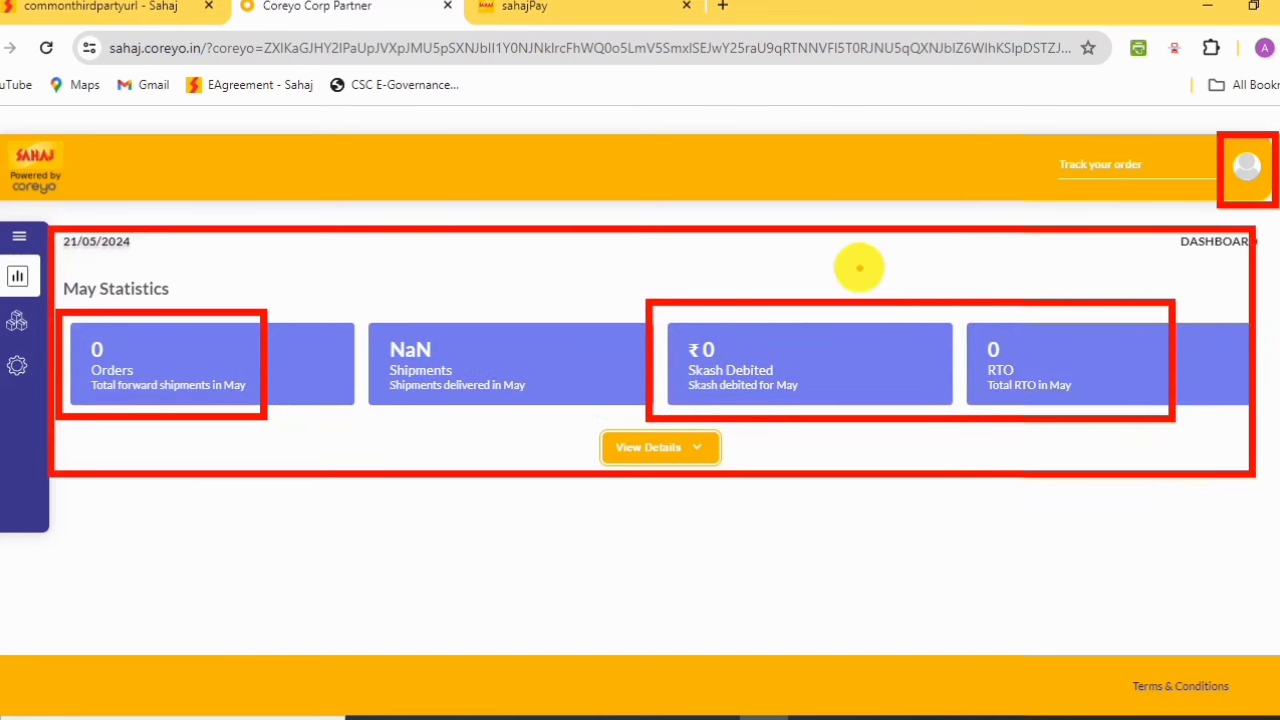
right_click(426, 398)
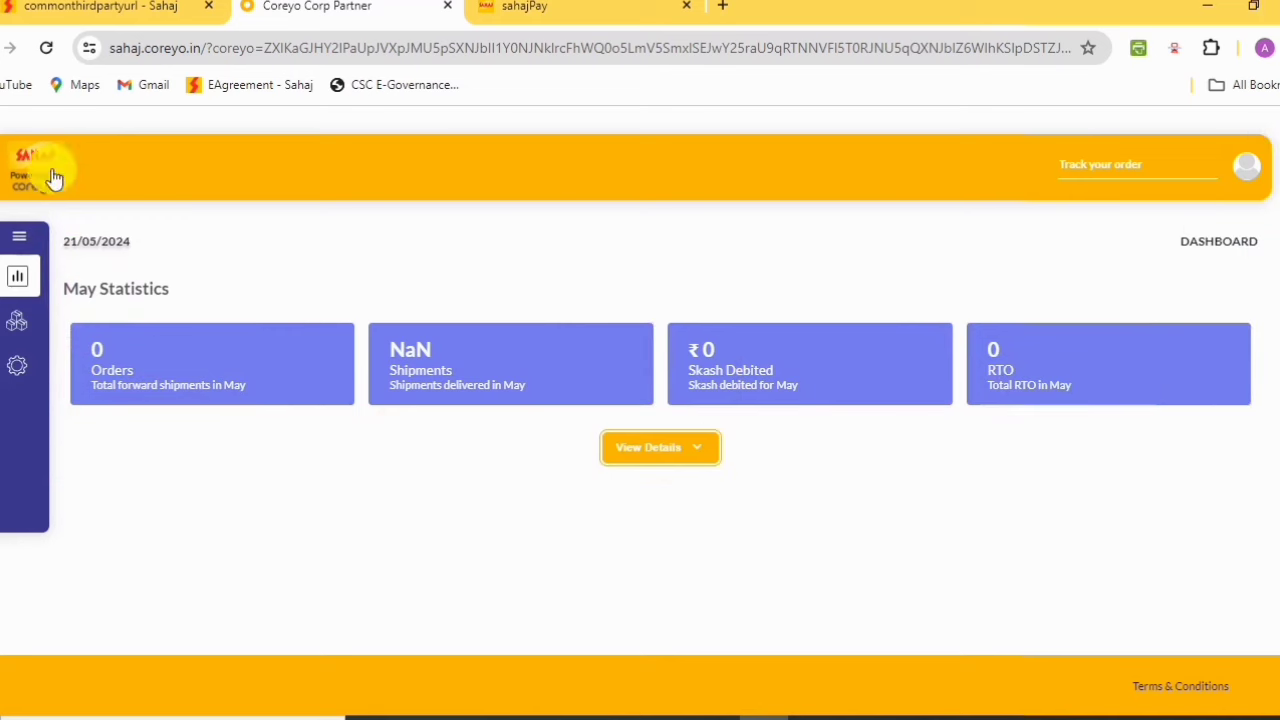
Open the form for booking a courier order and choose Document as the shipment type.
click(19, 240)
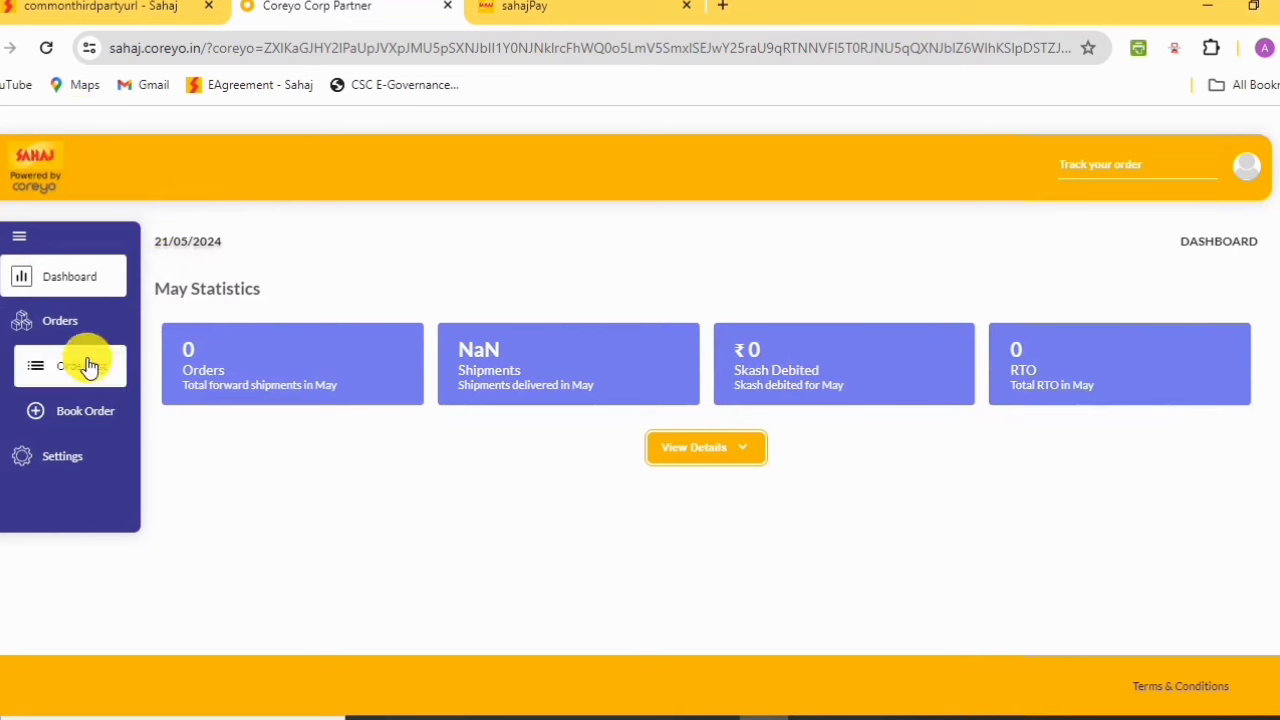
click(62, 420)
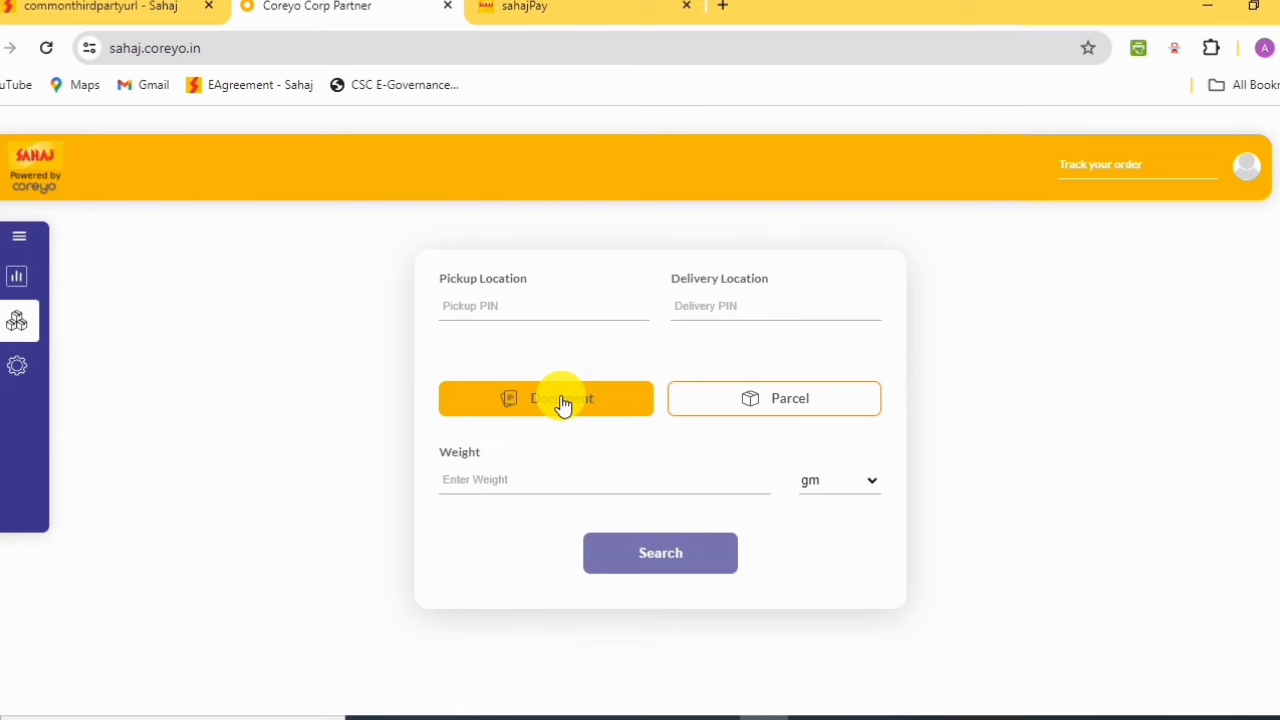
click(770, 400)
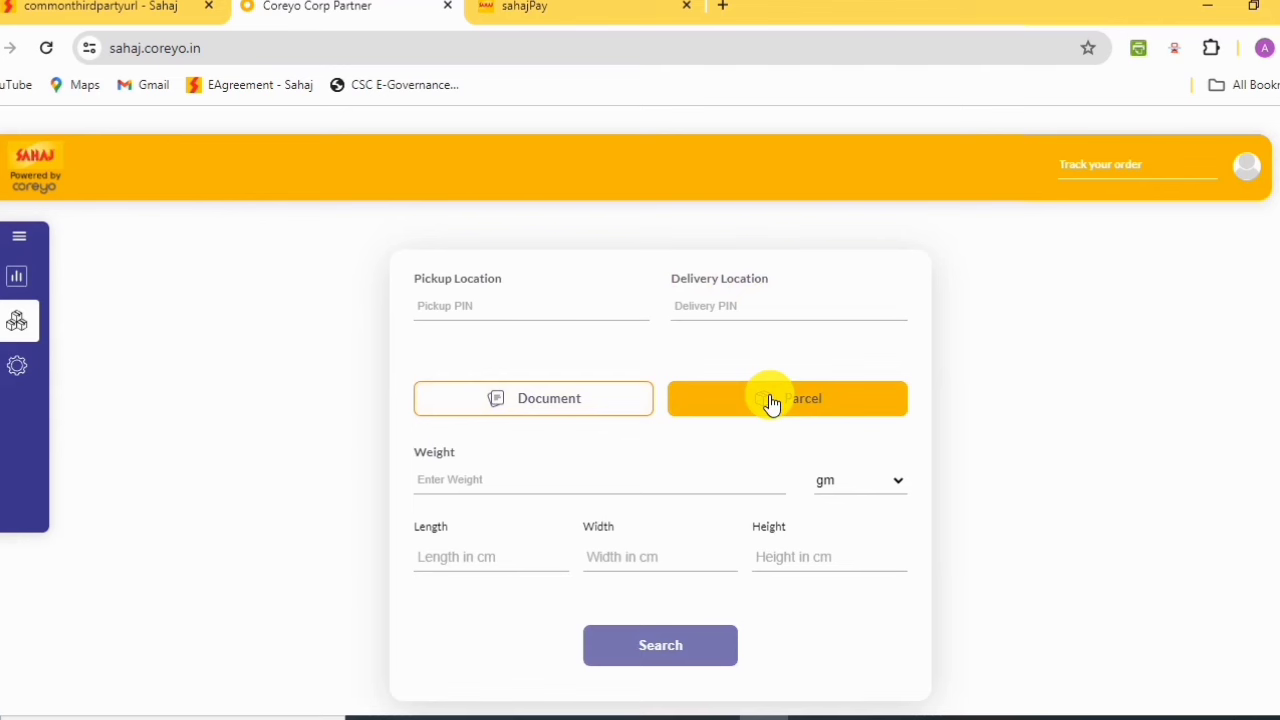
click(565, 405)
Set the document weight to 45 gm and search courier providers for the pickup and delivery postal codes.
click(535, 481)
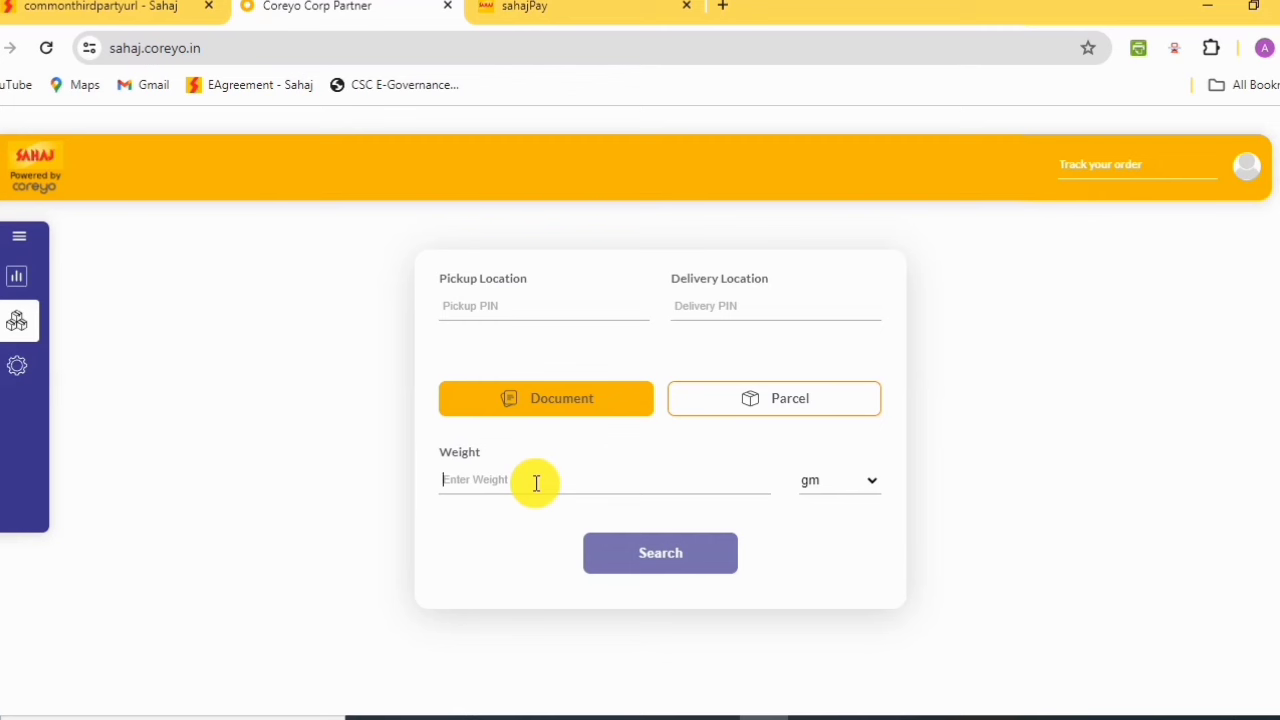
text(3)
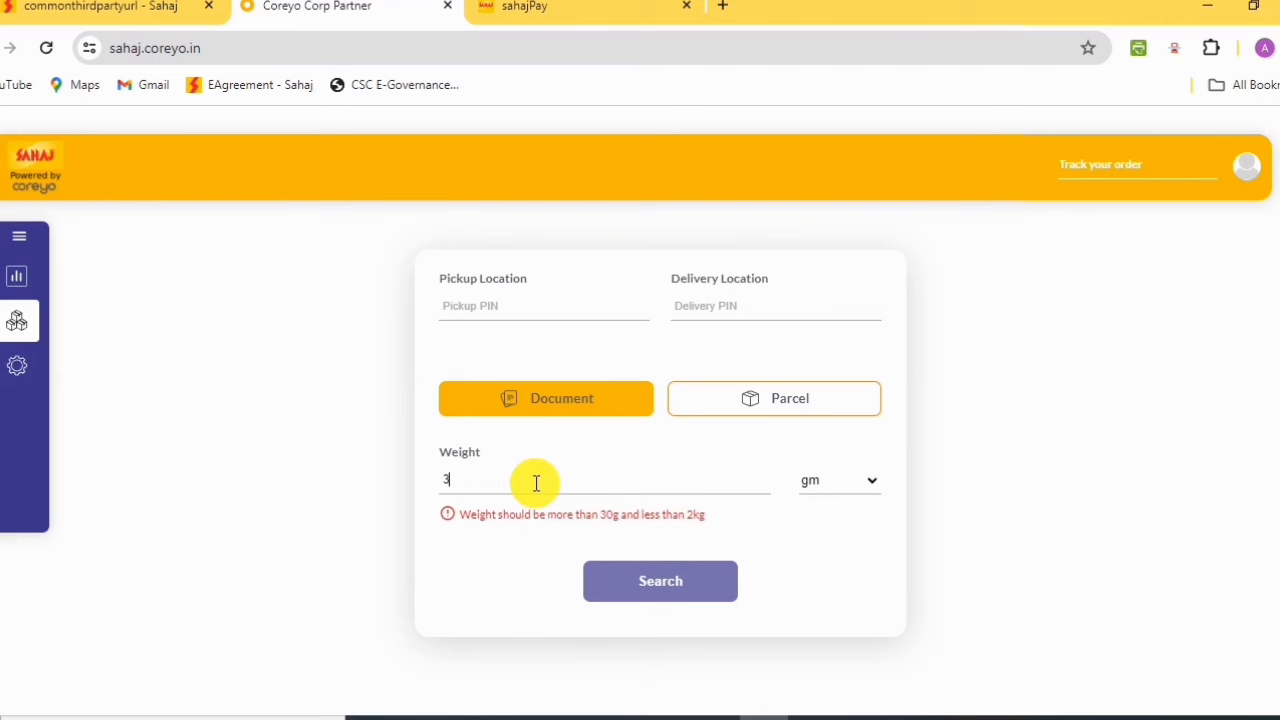
key(BackSpace)
text(45)
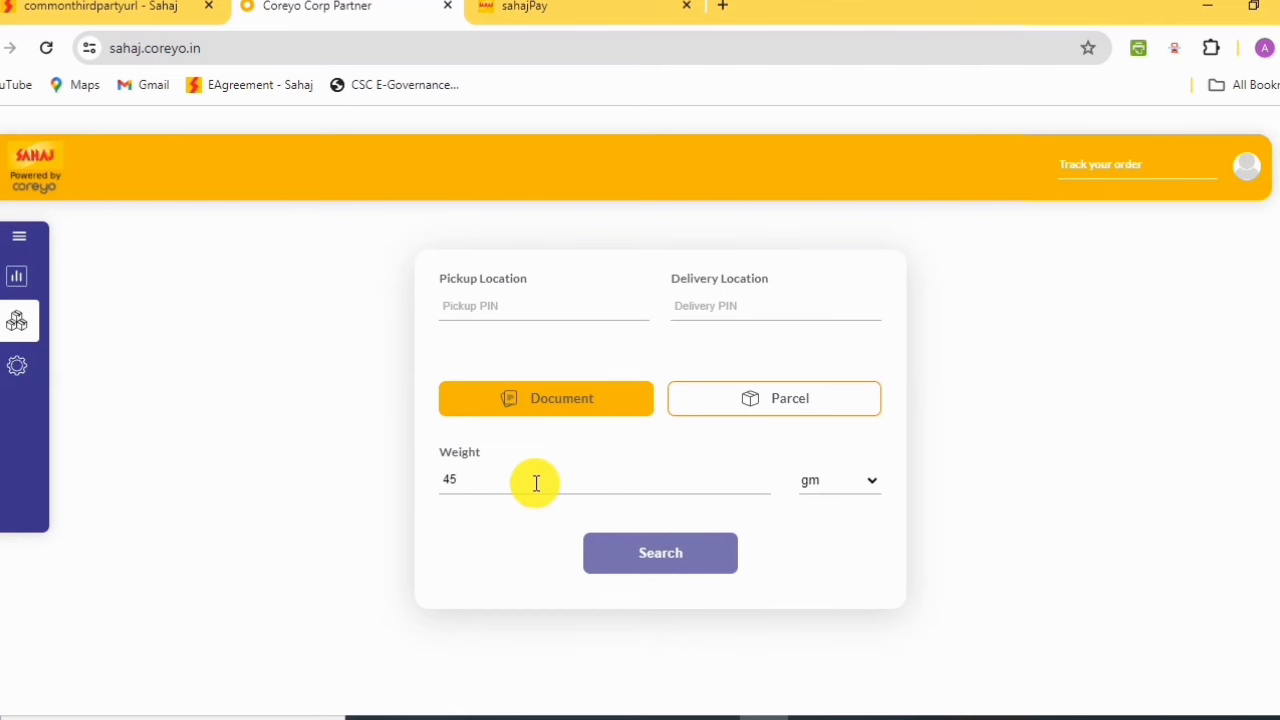
click(648, 570)
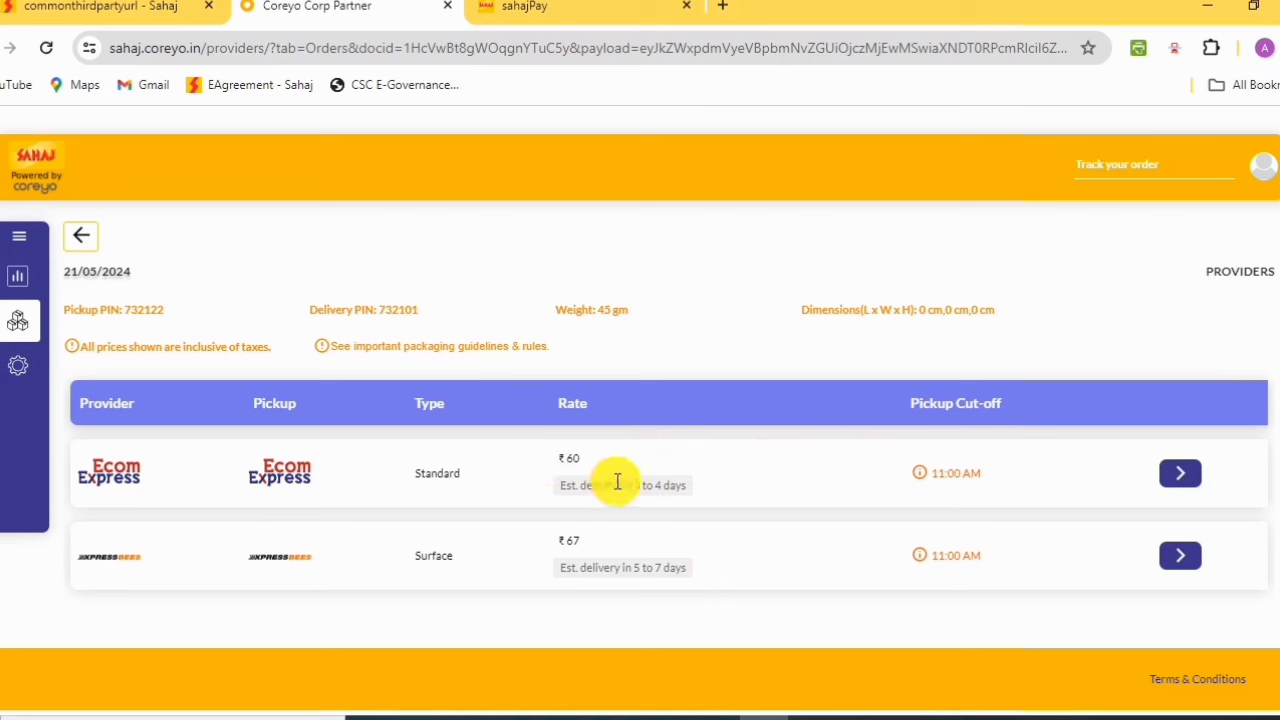
Select the Ecom Express Standard offer and enter 235 as the item's estimated value.
click(1181, 475)
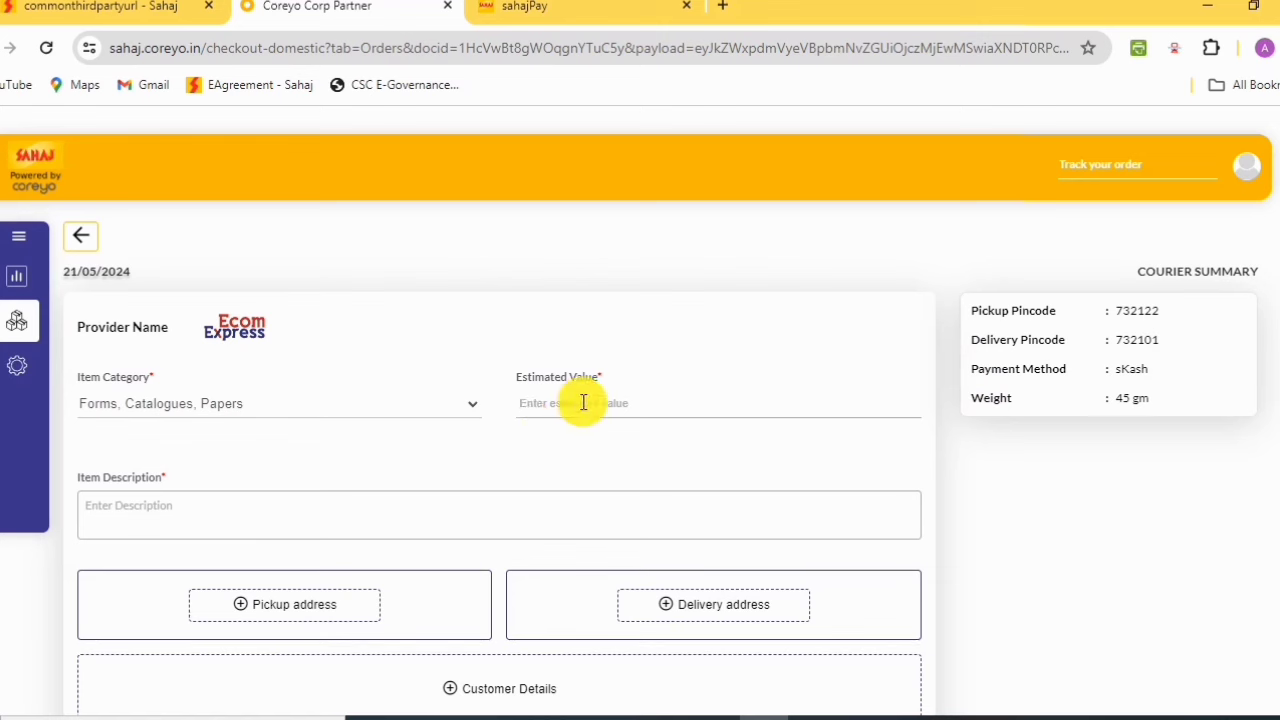
text(235)
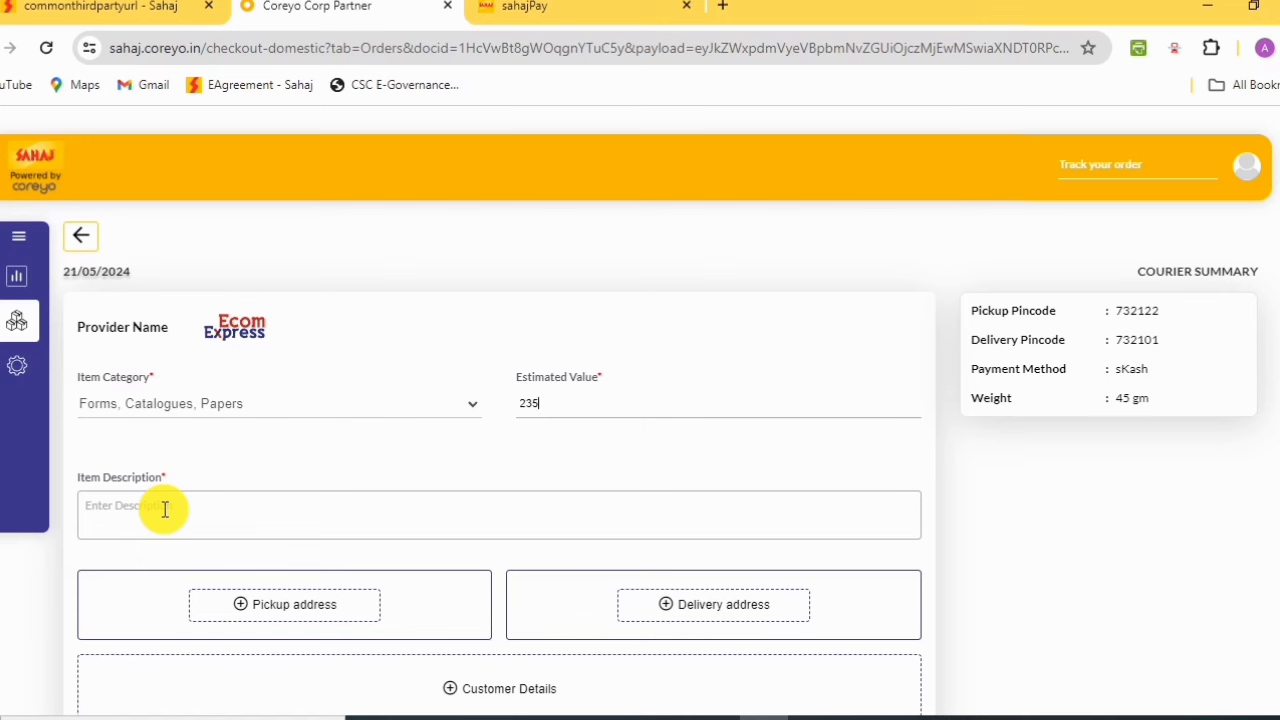
scroll(250, 521, down, 2)
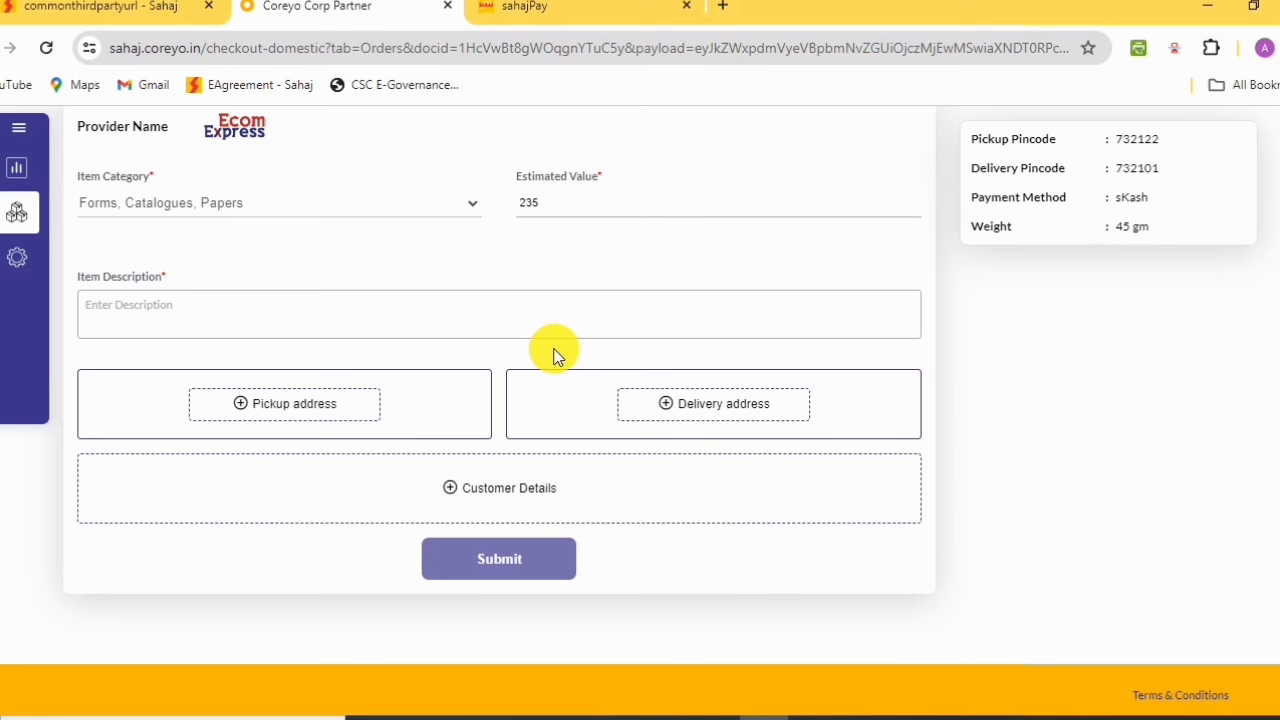
click(590, 205)
Go back to the Sahaj portal's service list, open EMed under Health, and look over its home page.
click(147, 20)
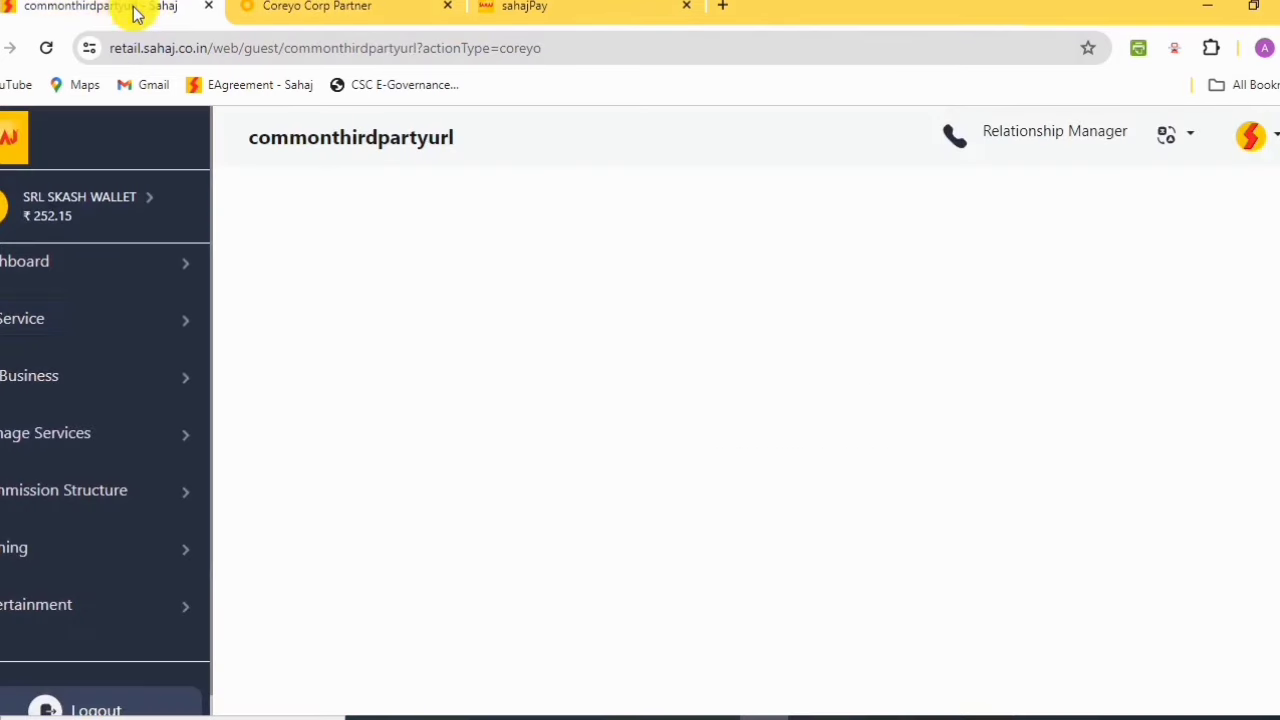
click(38, 325)
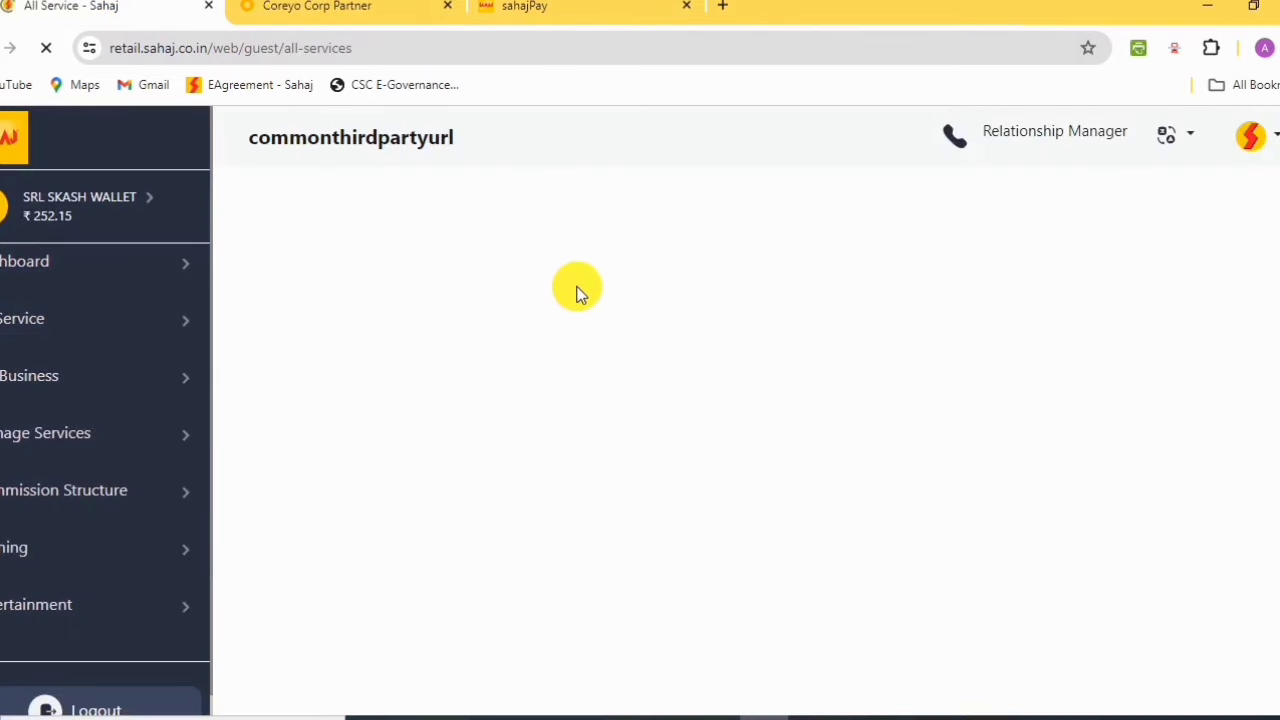
scroll(580, 290, down, 10)
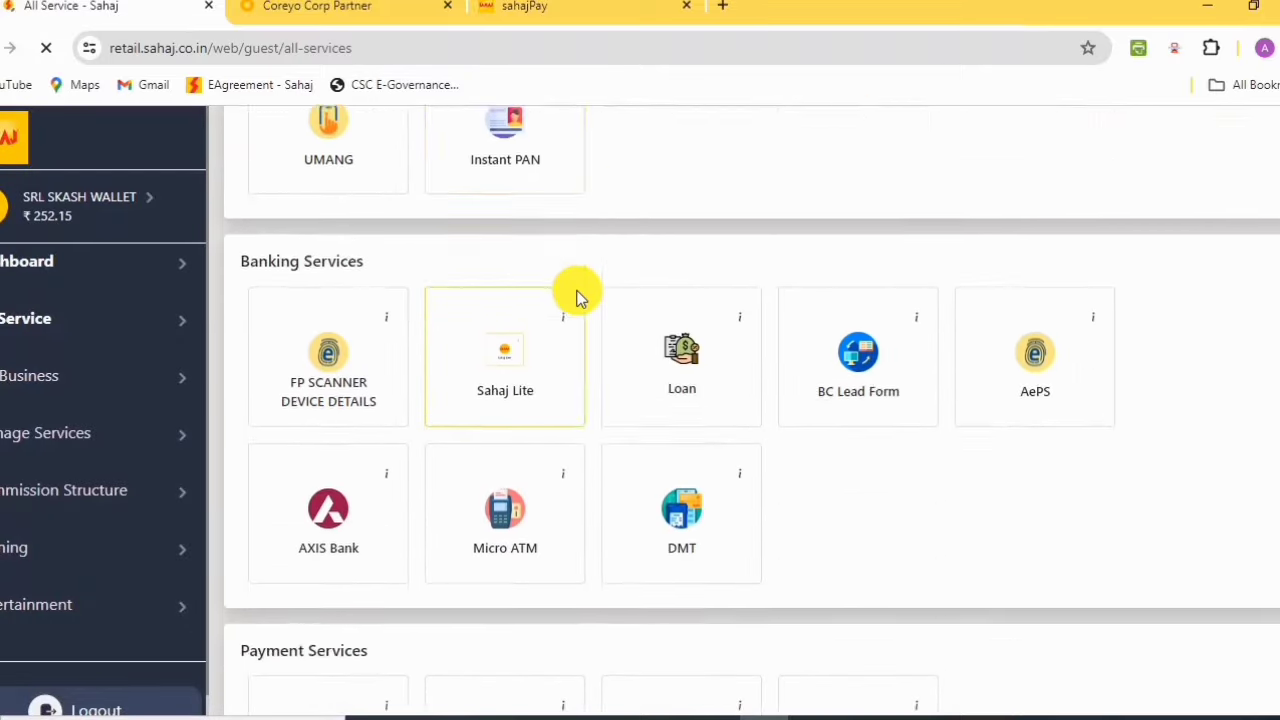
scroll(720, 366, down, 6)
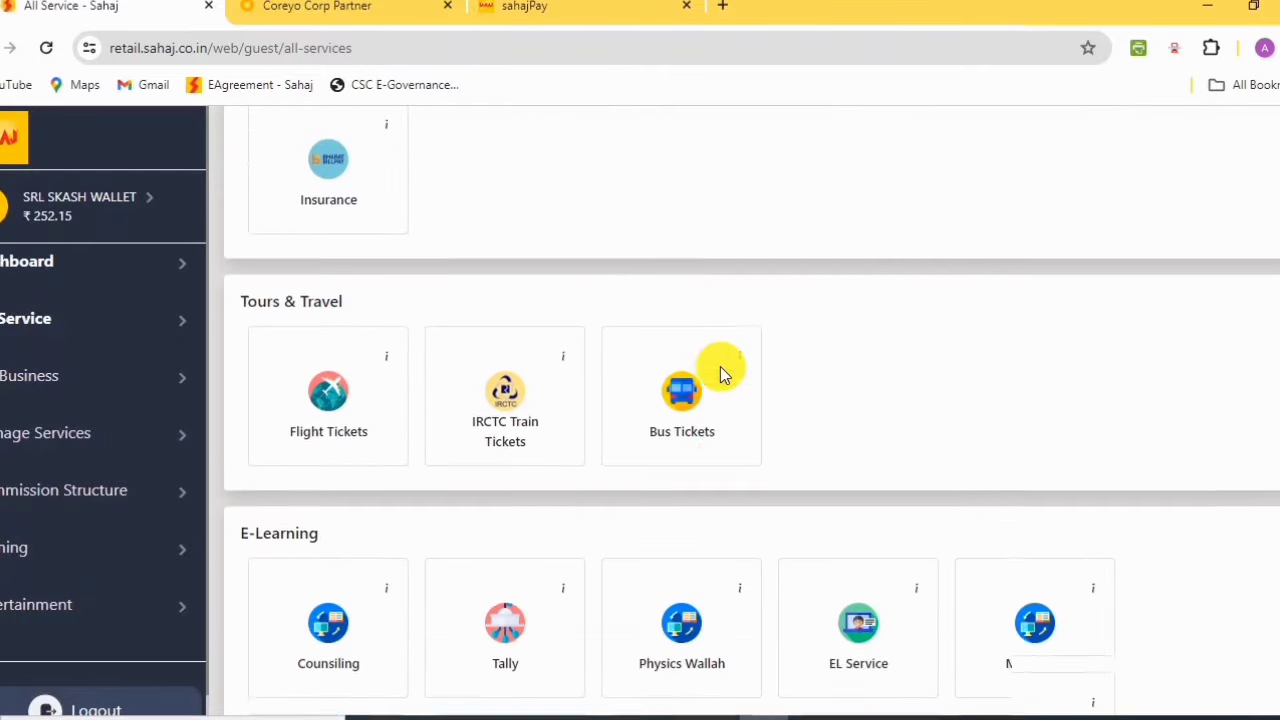
scroll(722, 375, down, 10)
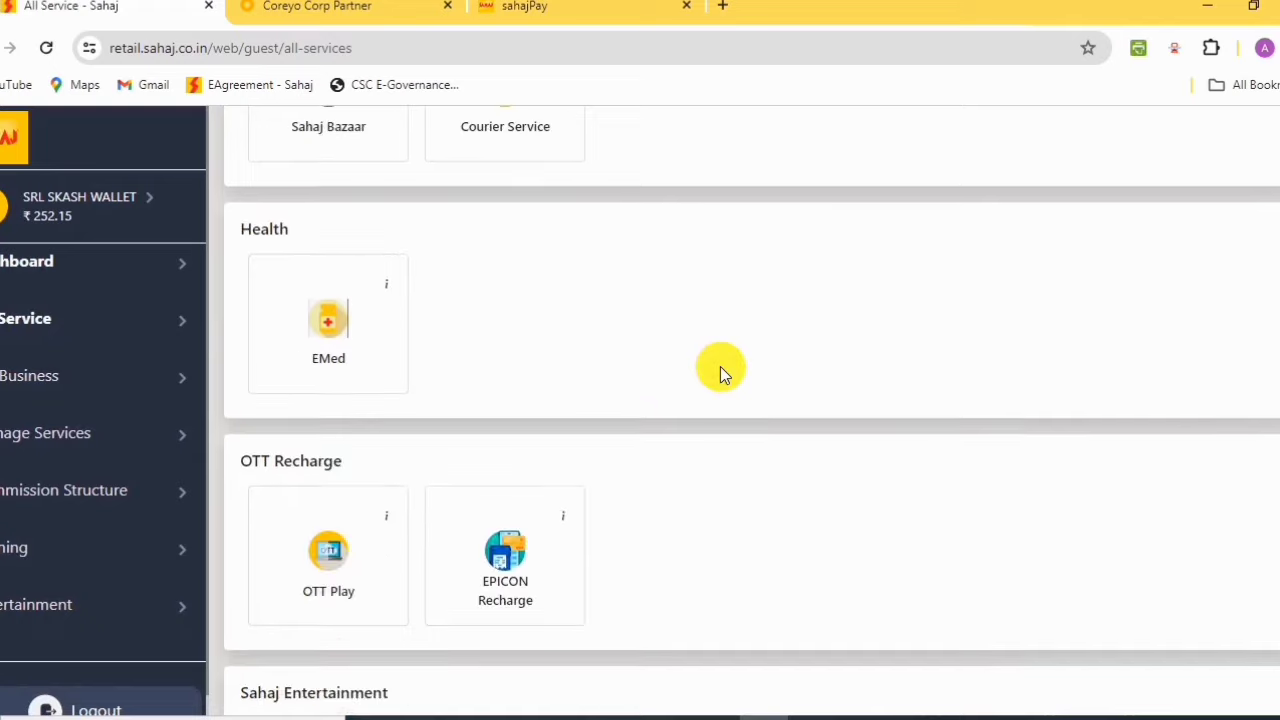
click(332, 328)
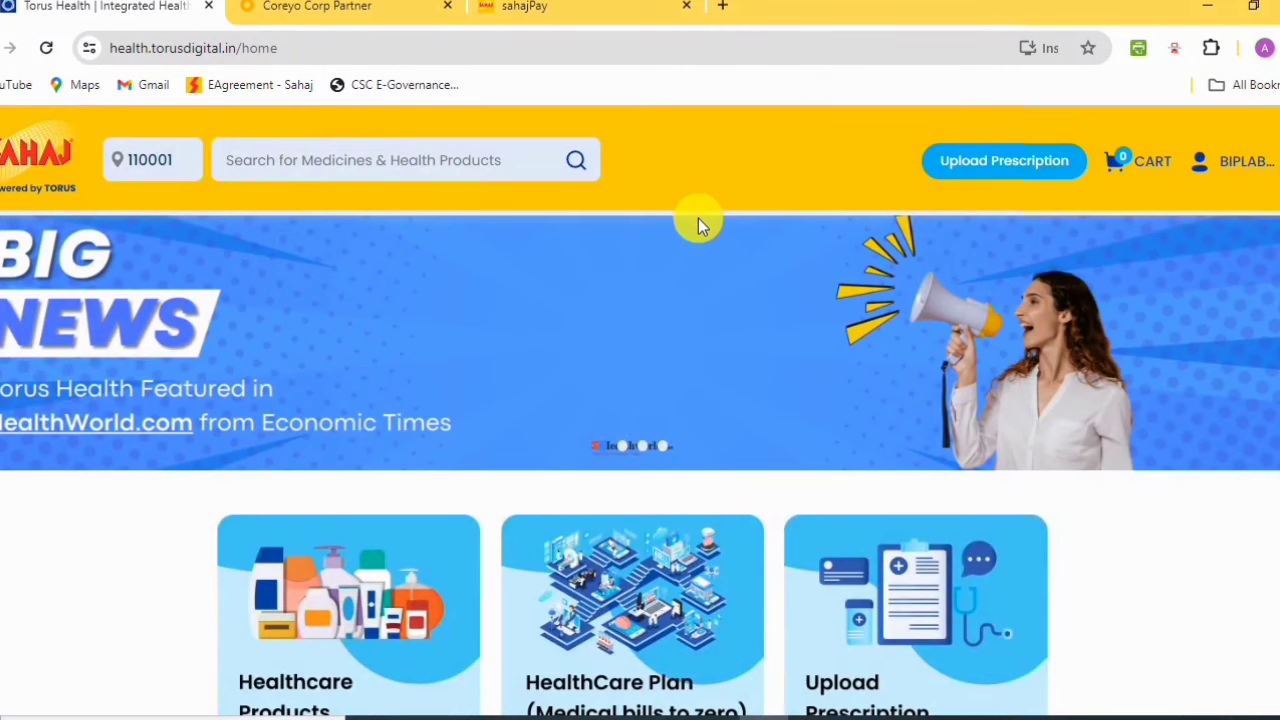
scroll(698, 220, down, 2)
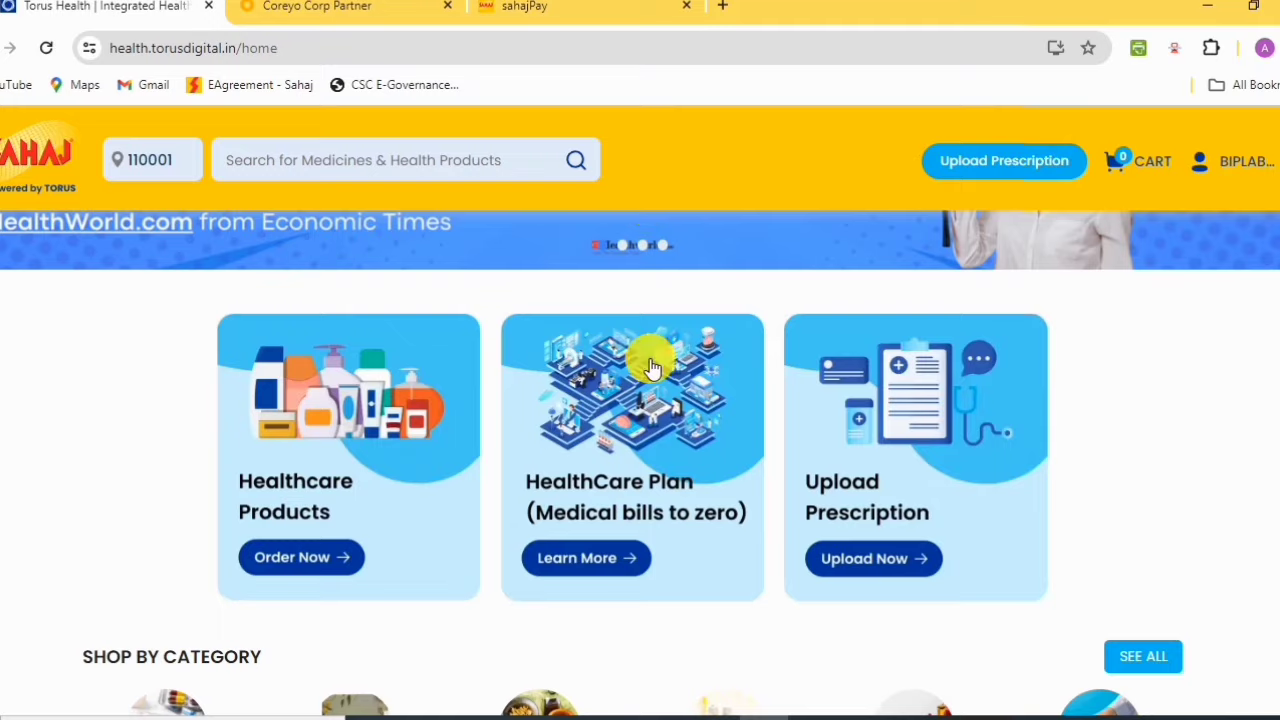
Return from the health store to the service list and open Loan under Banking Services.
key(alt+Left)
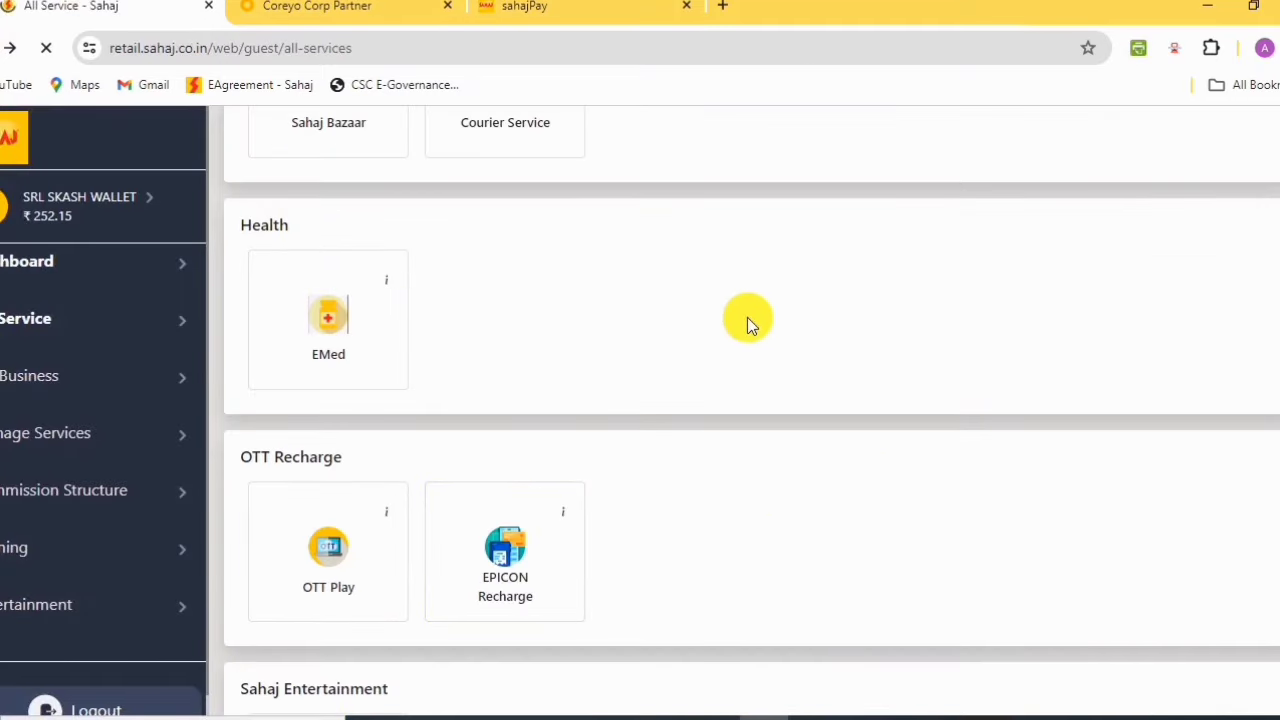
scroll(626, 510, up, 5)
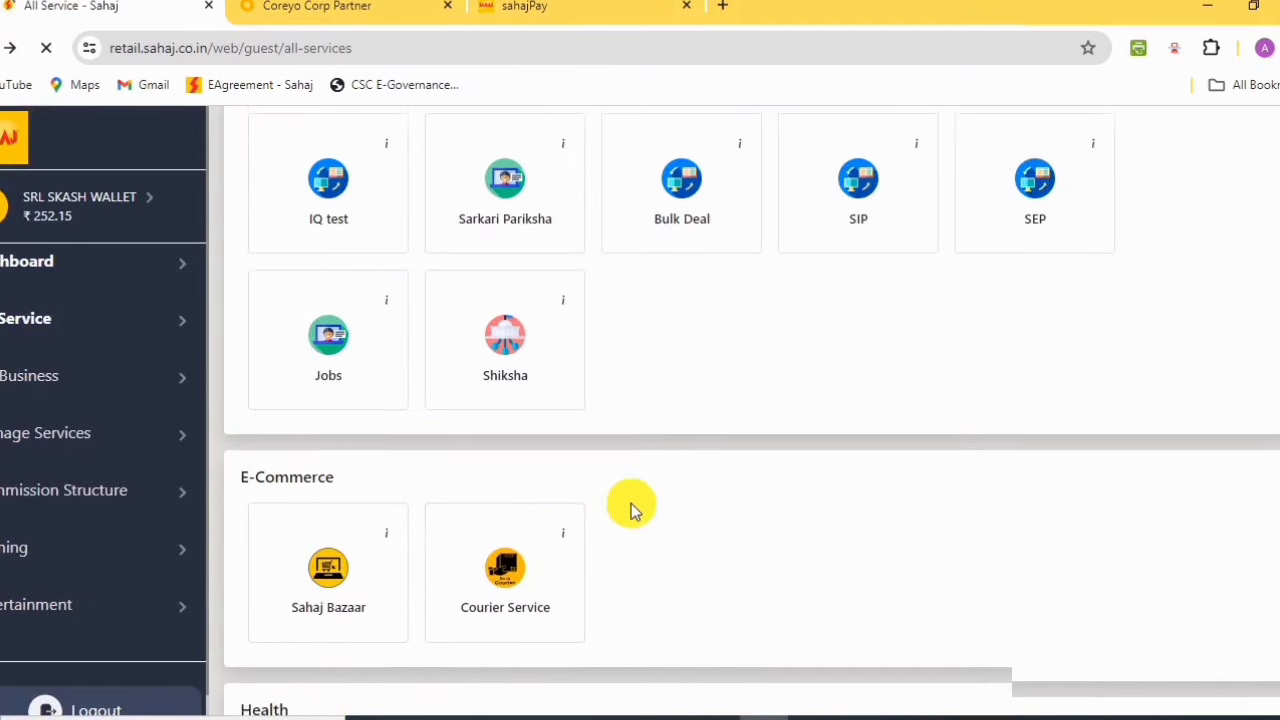
scroll(757, 448, up, 10)
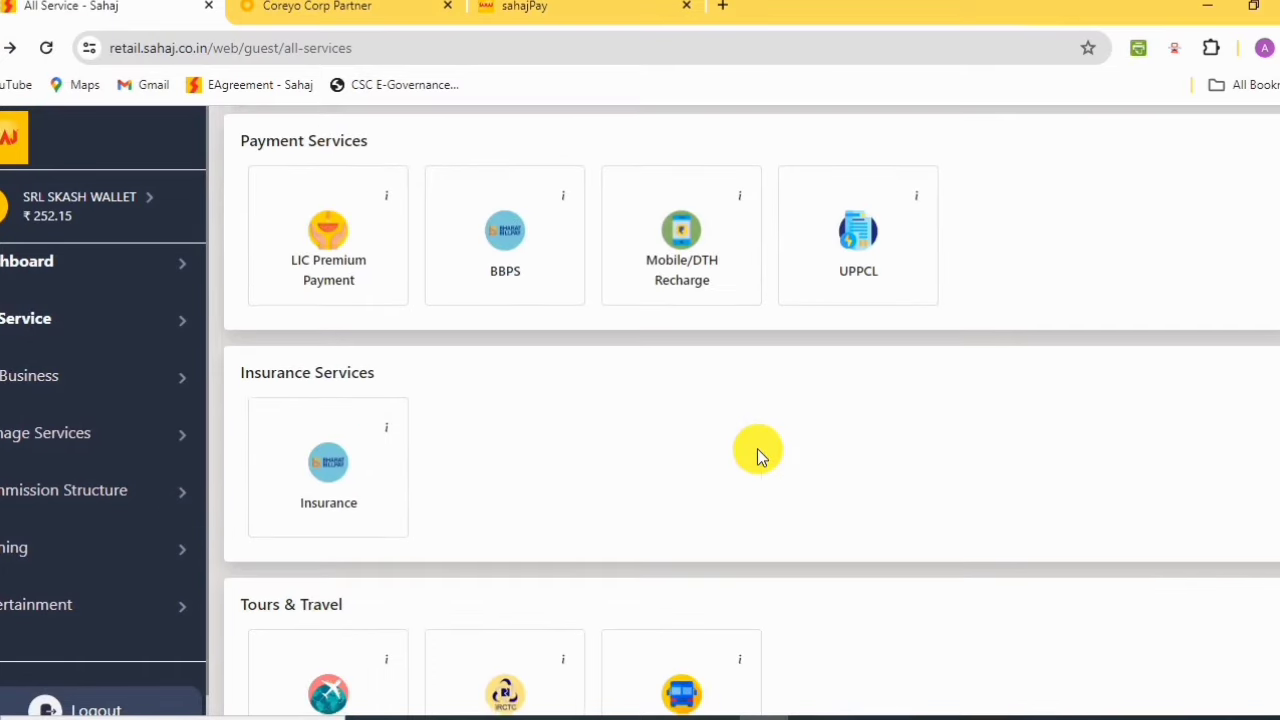
scroll(757, 448, up, 3)
scroll(757, 456, up, 1)
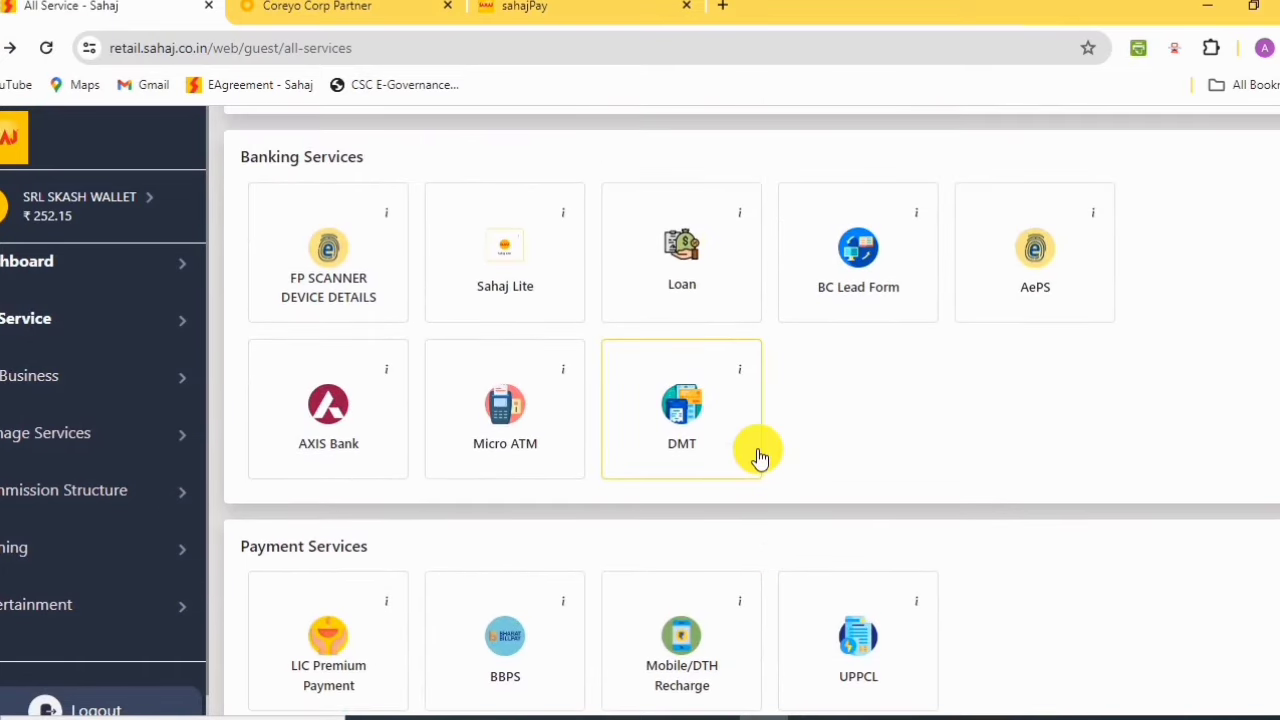
scroll(757, 456, up, 1)
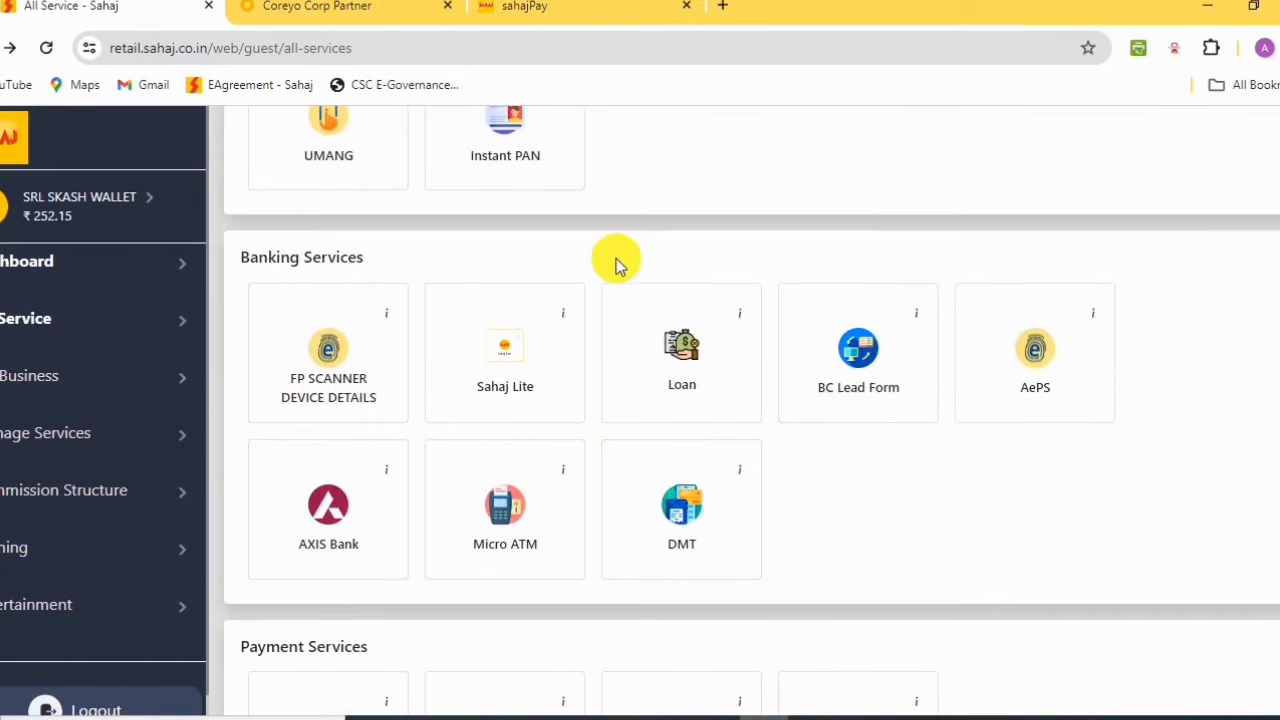
click(684, 350)
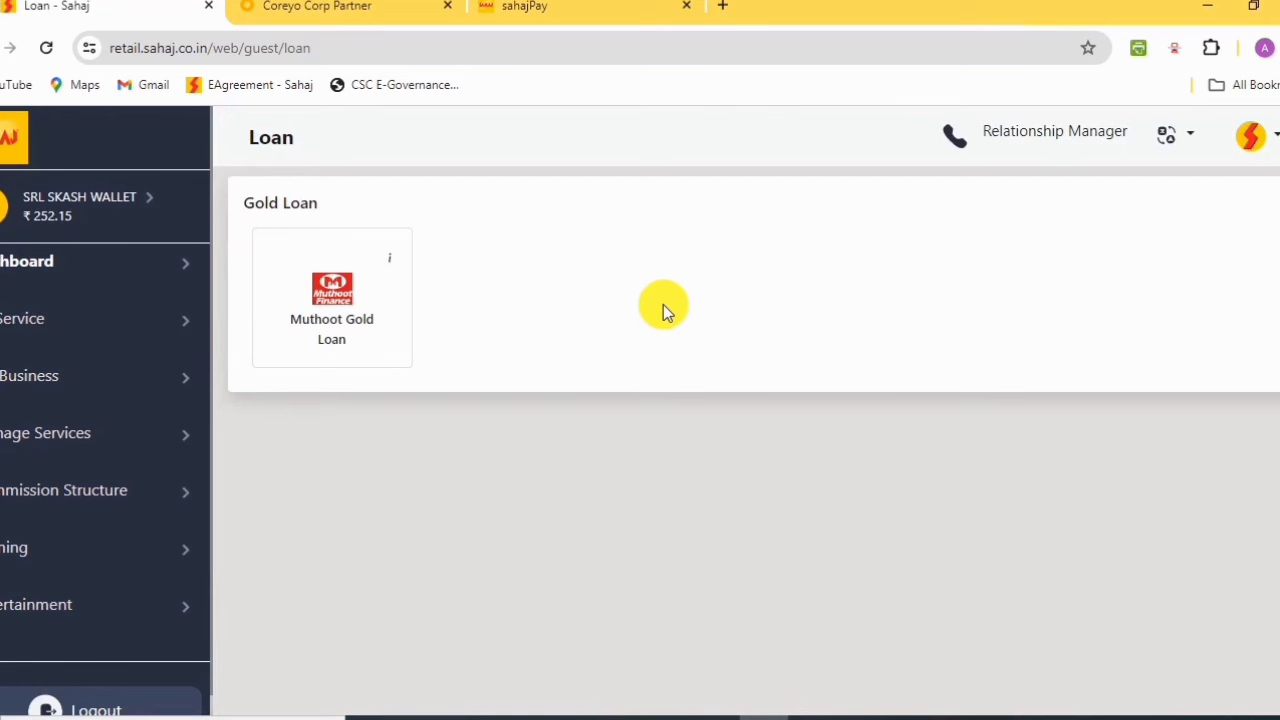
View the lead generation form for Muthoot Gold Loan and return to the full service list.
click(342, 297)
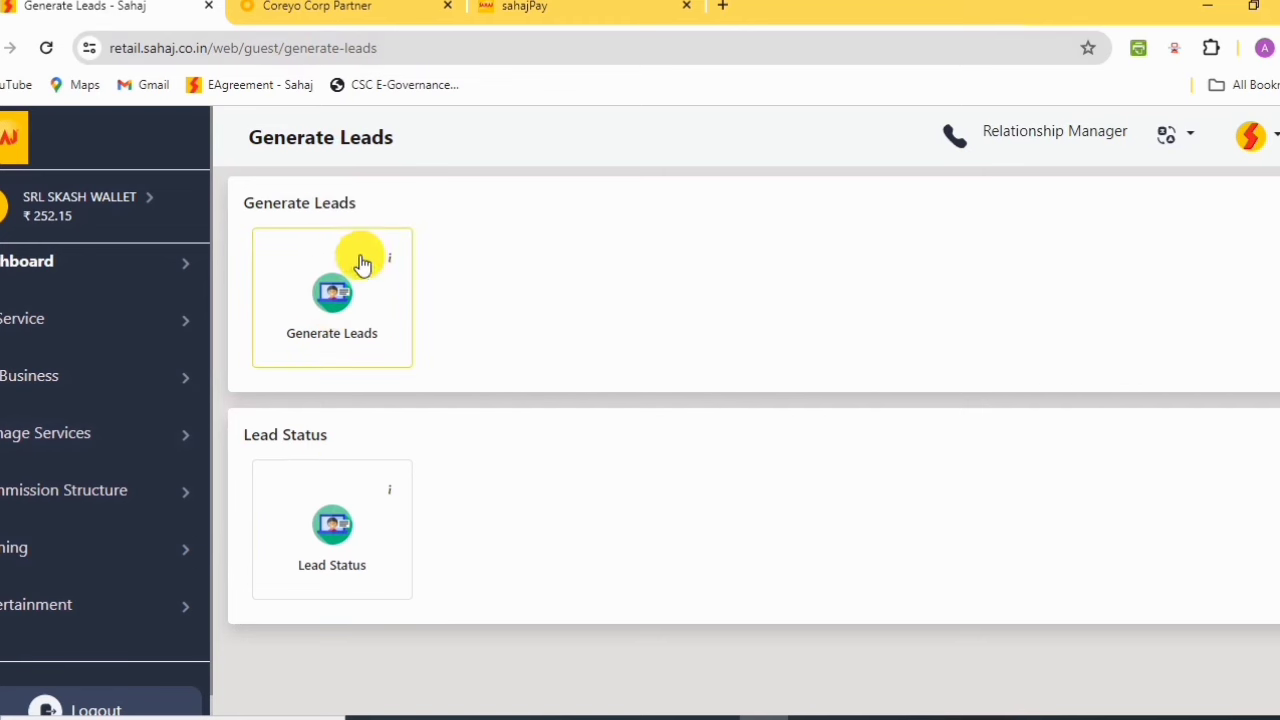
click(334, 297)
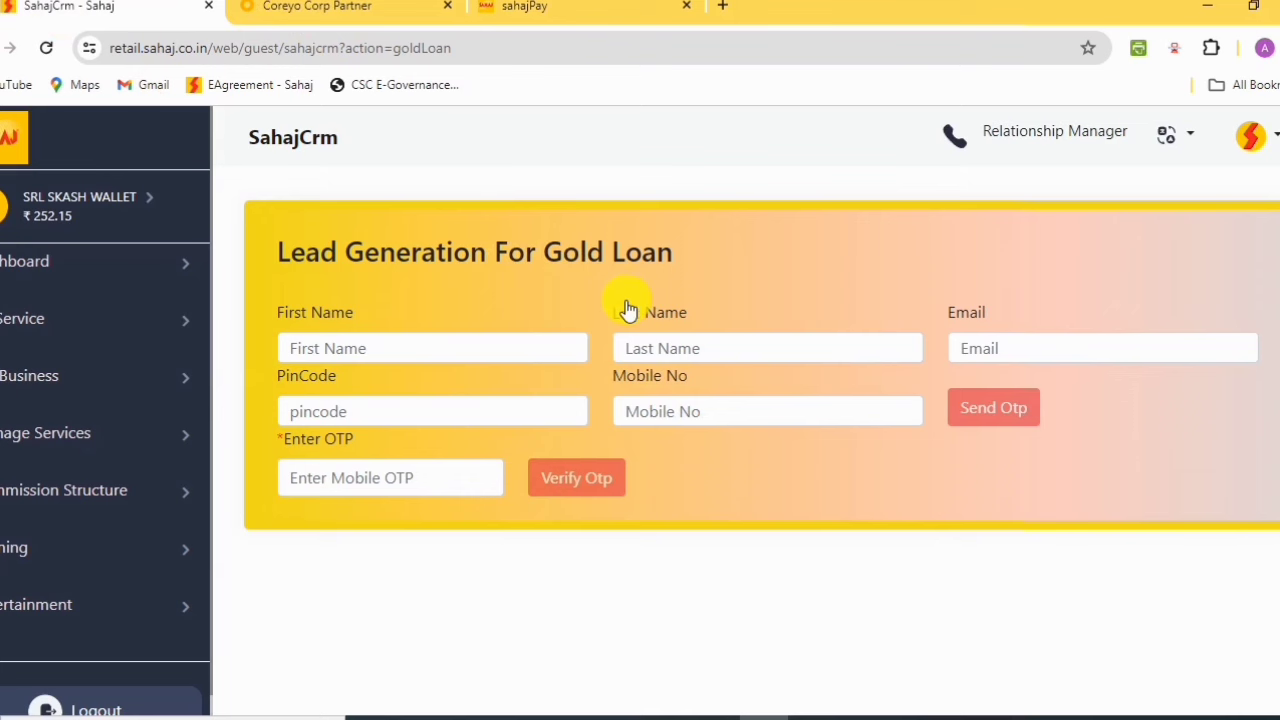
key(alt+Left)
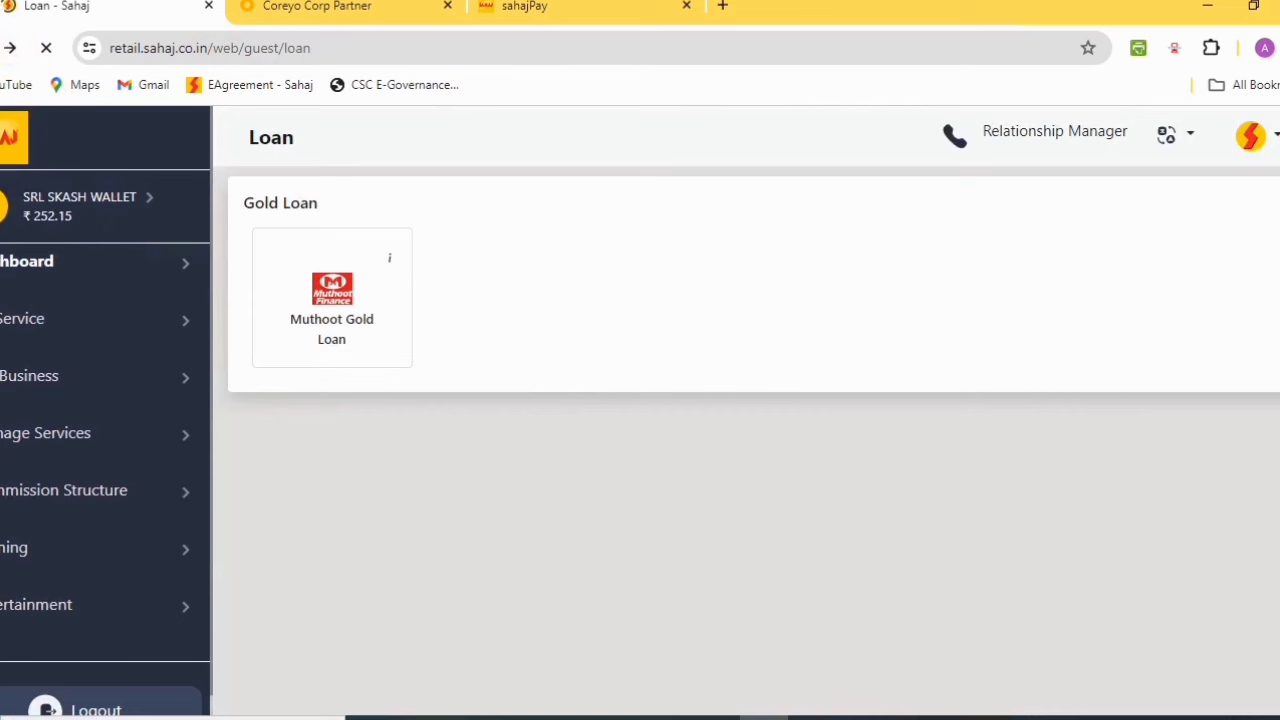
key(alt+Left)
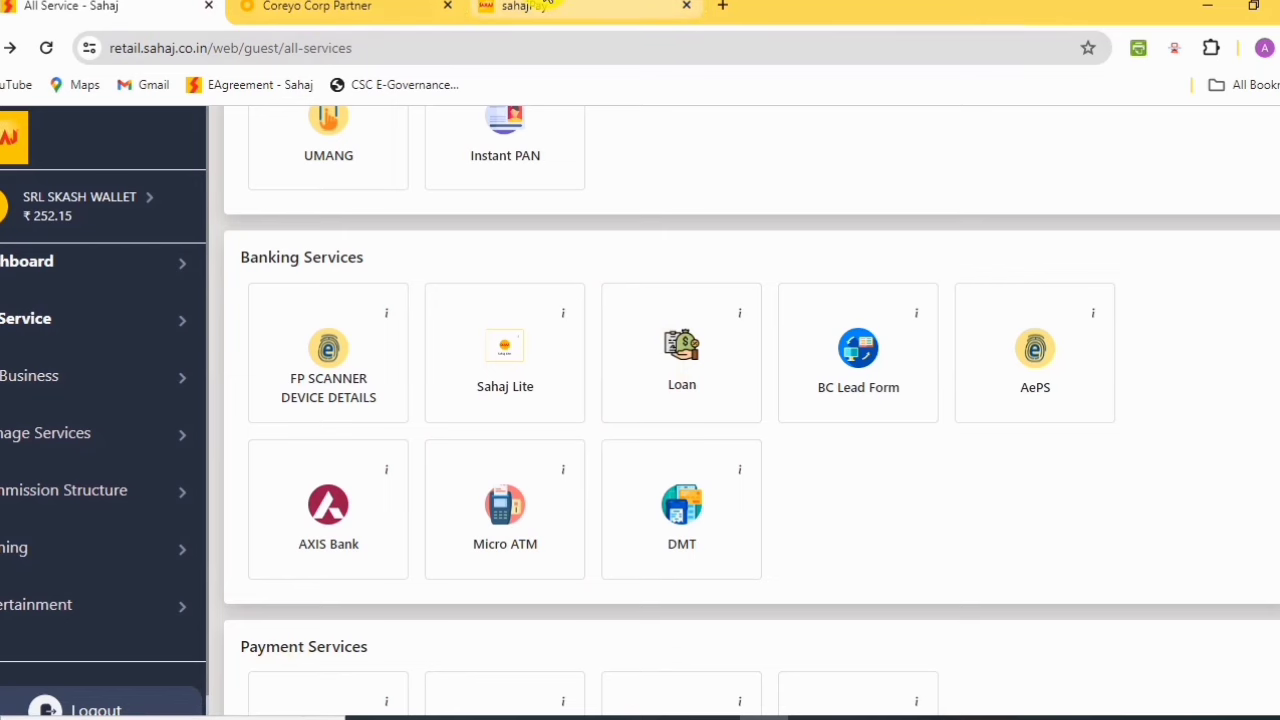
Look over the sahajPay login page alongside the portal's Banking Services, and return to the Sahaj service list.
click(545, 6)
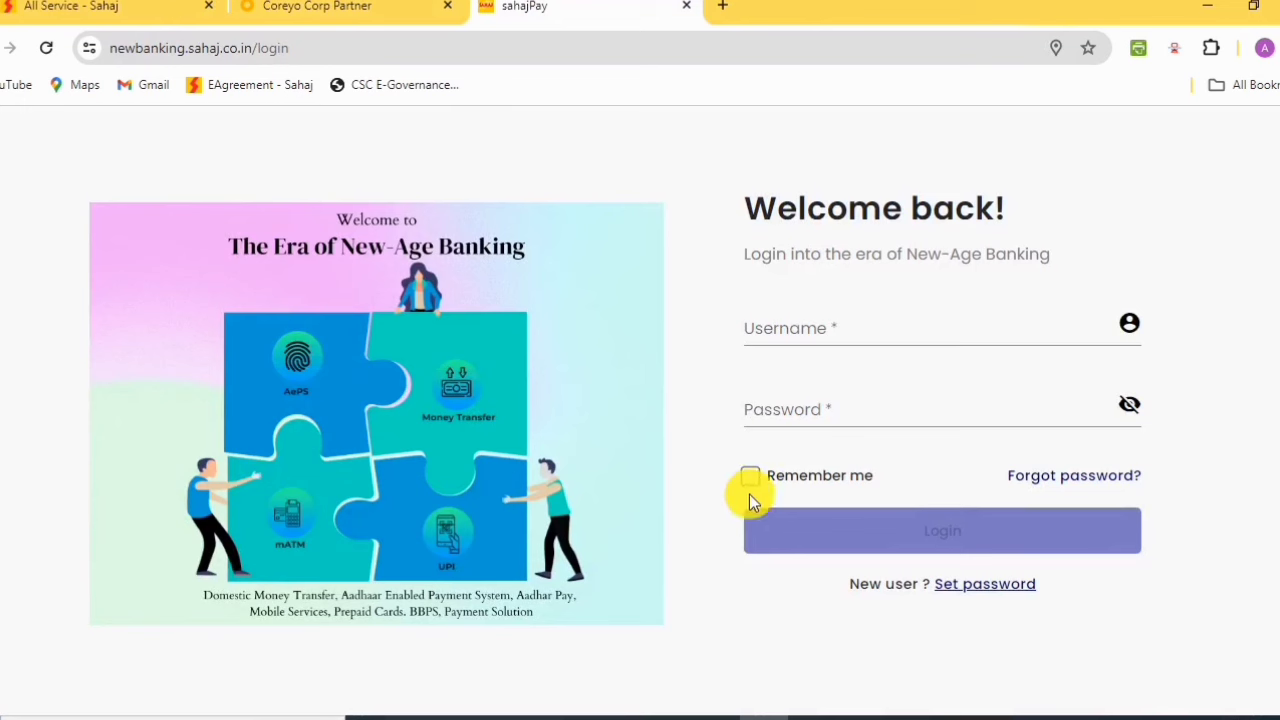
click(112, 6)
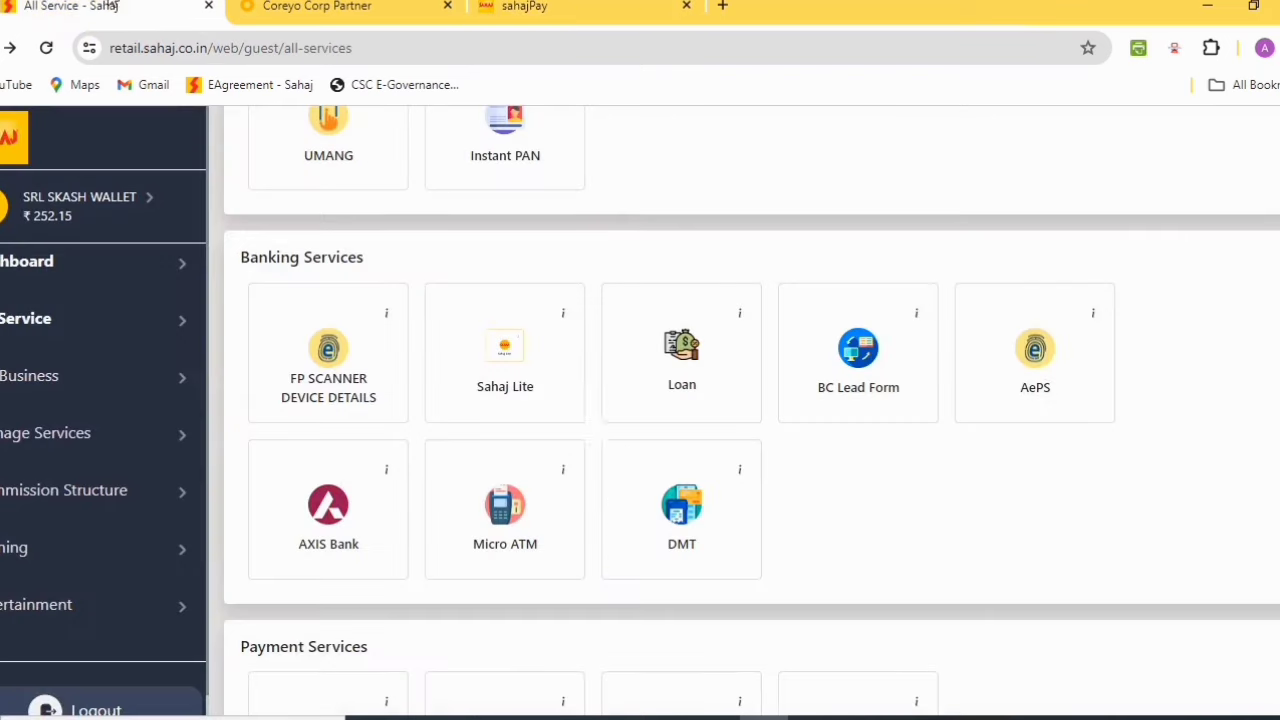
click(525, 405)
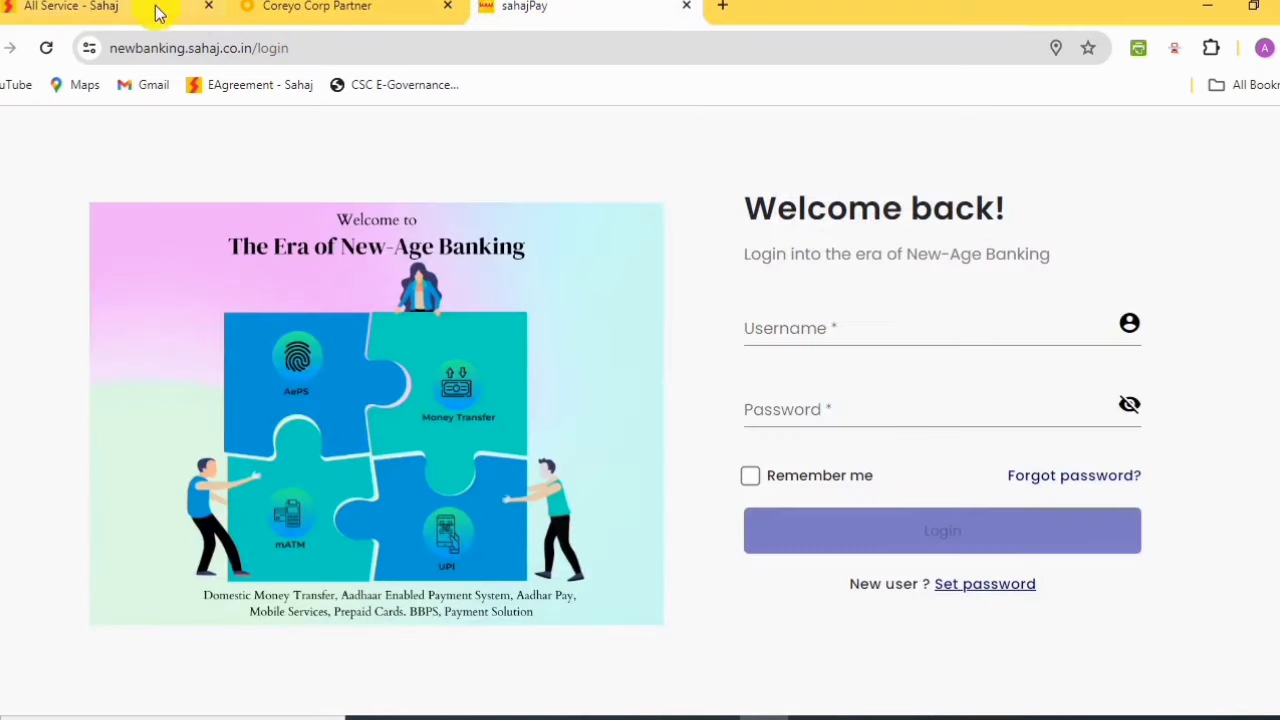
click(155, 8)
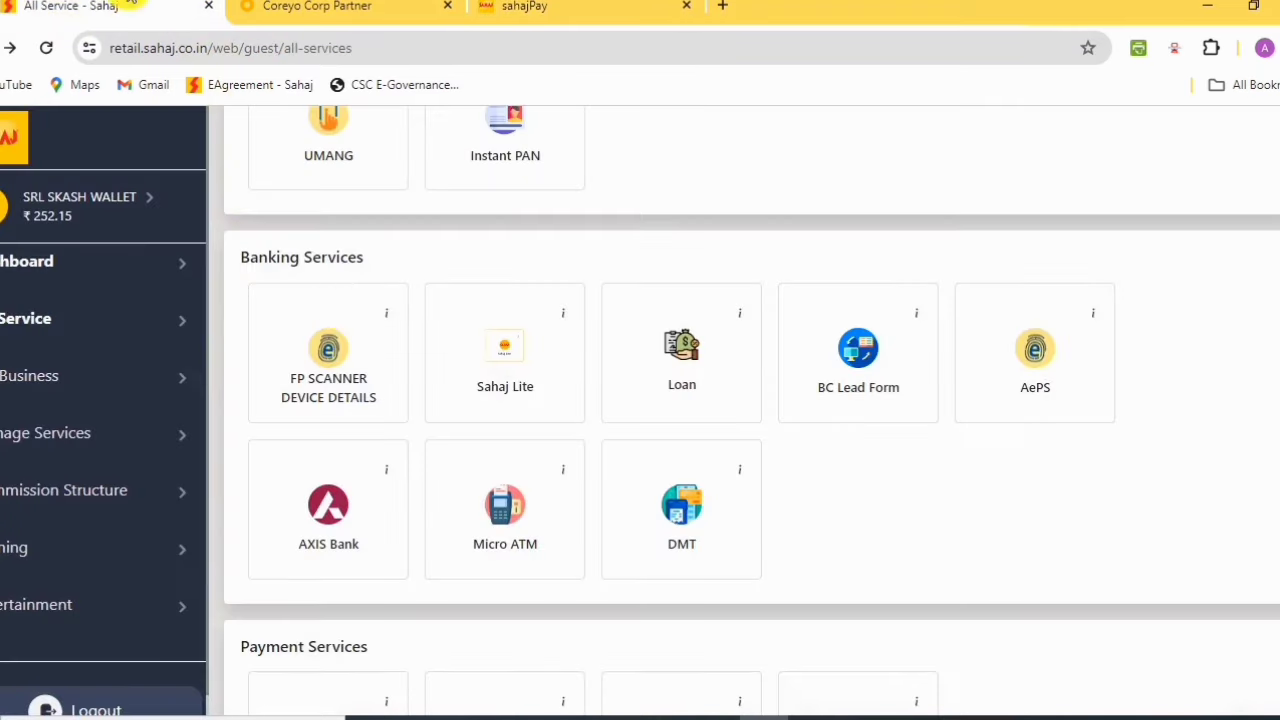
click(545, 8)
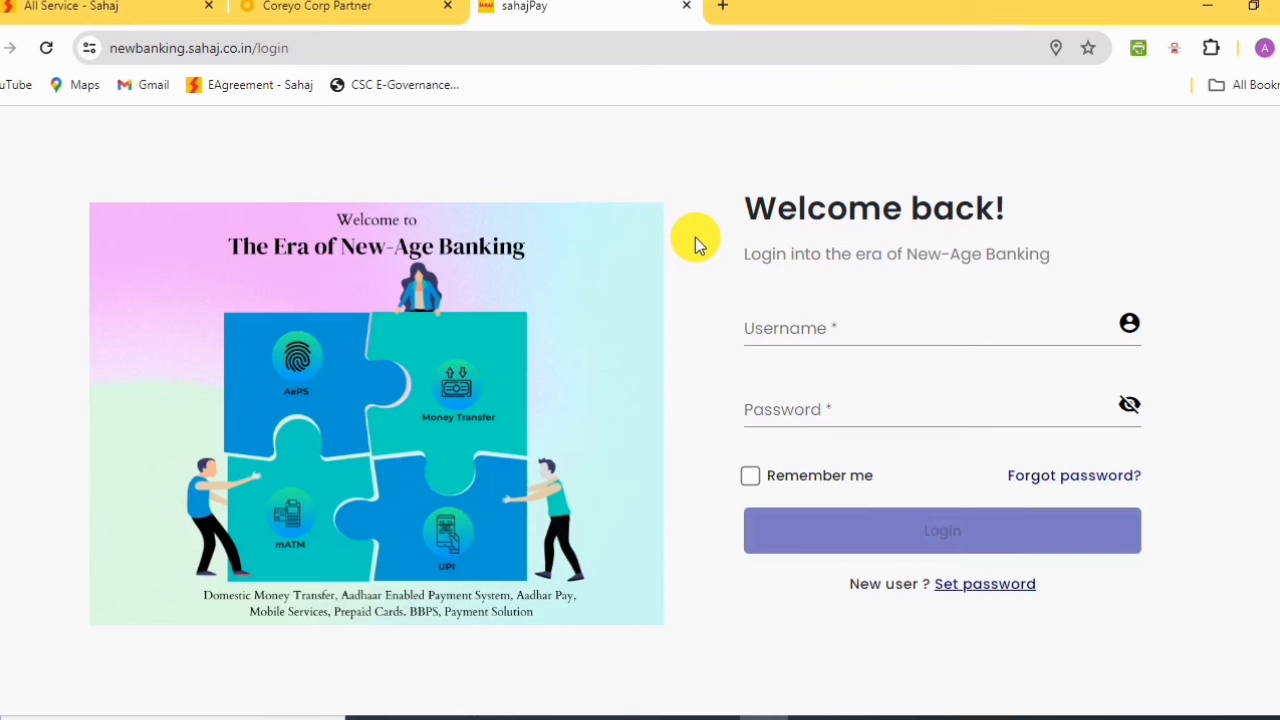
key(ctrl+Tab)
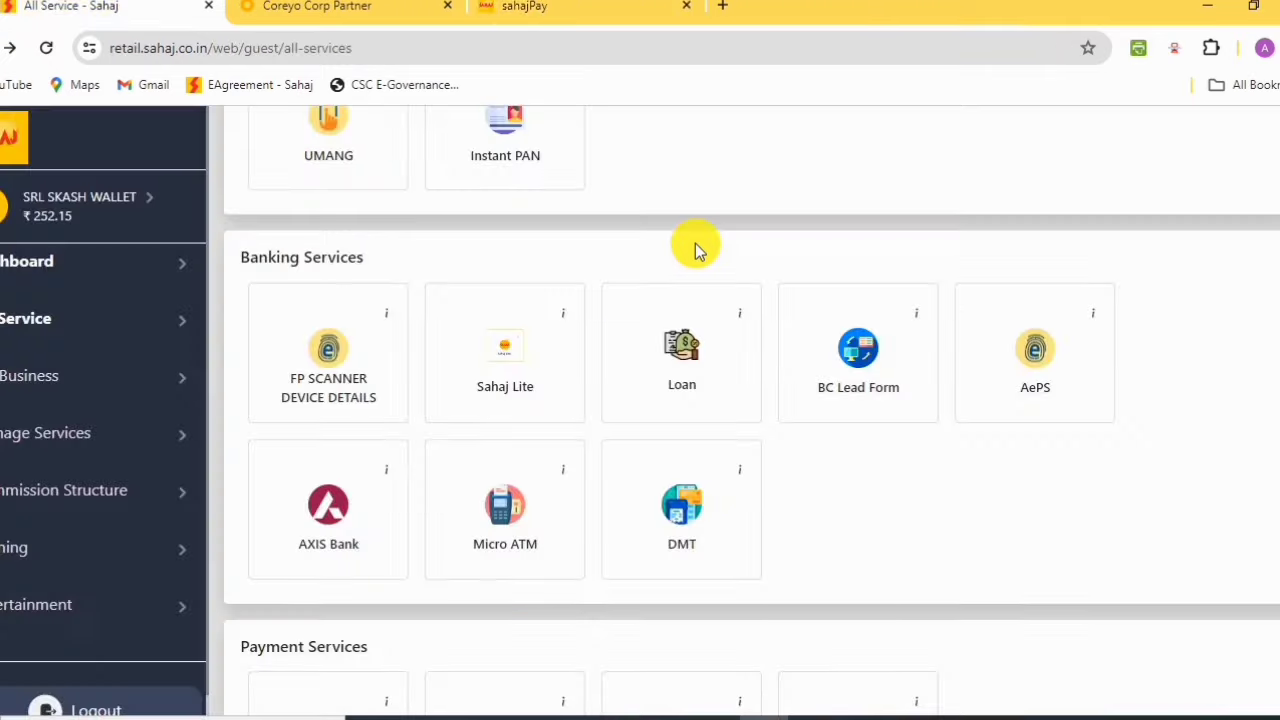